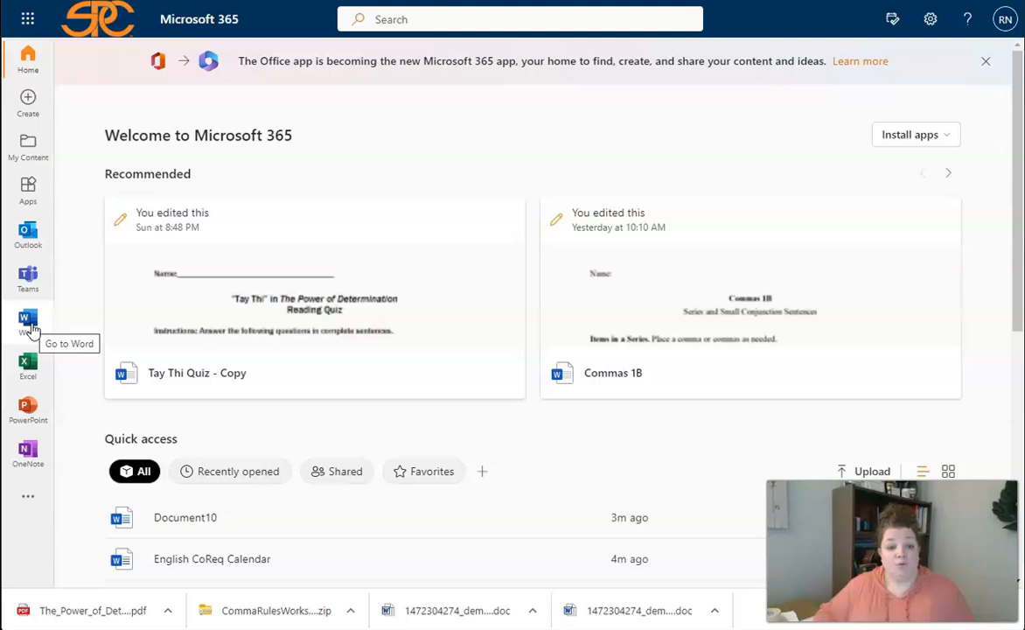
Open Word and create a new document from the MLA style paper template
click(29, 324)
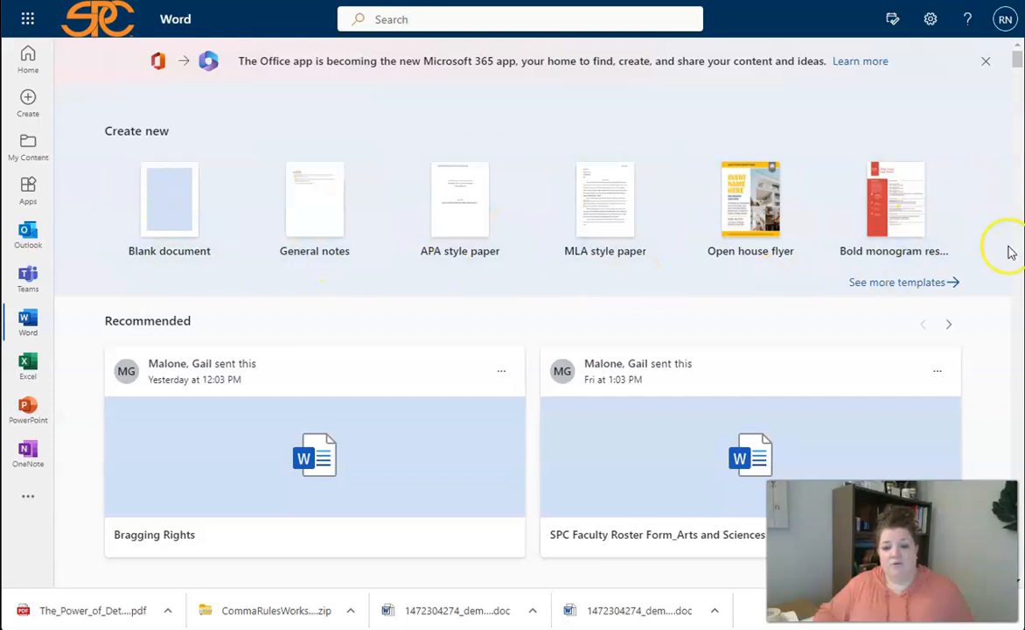
click(597, 256)
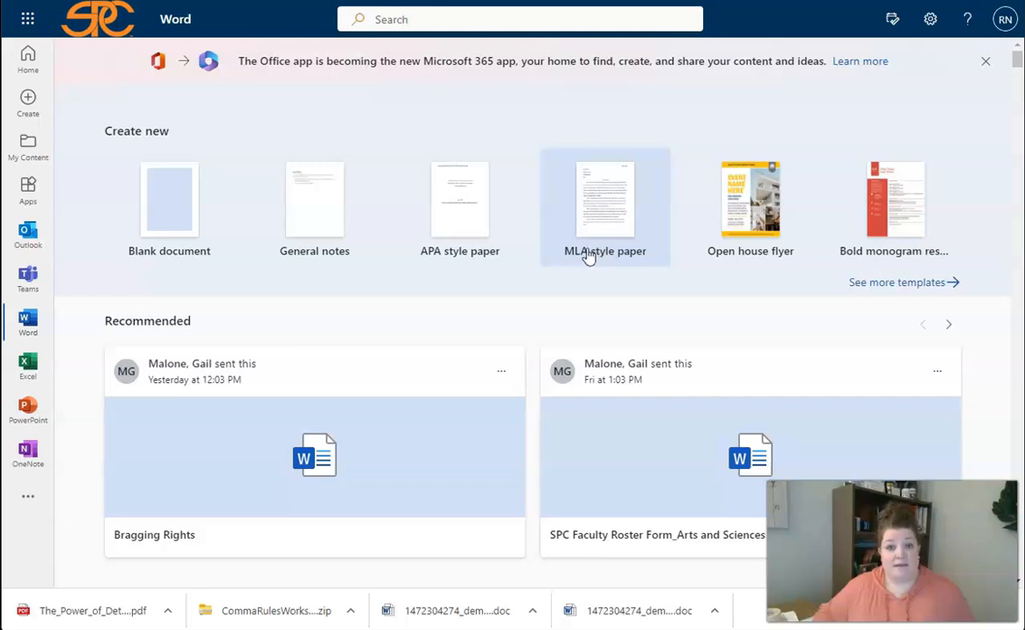
click(602, 221)
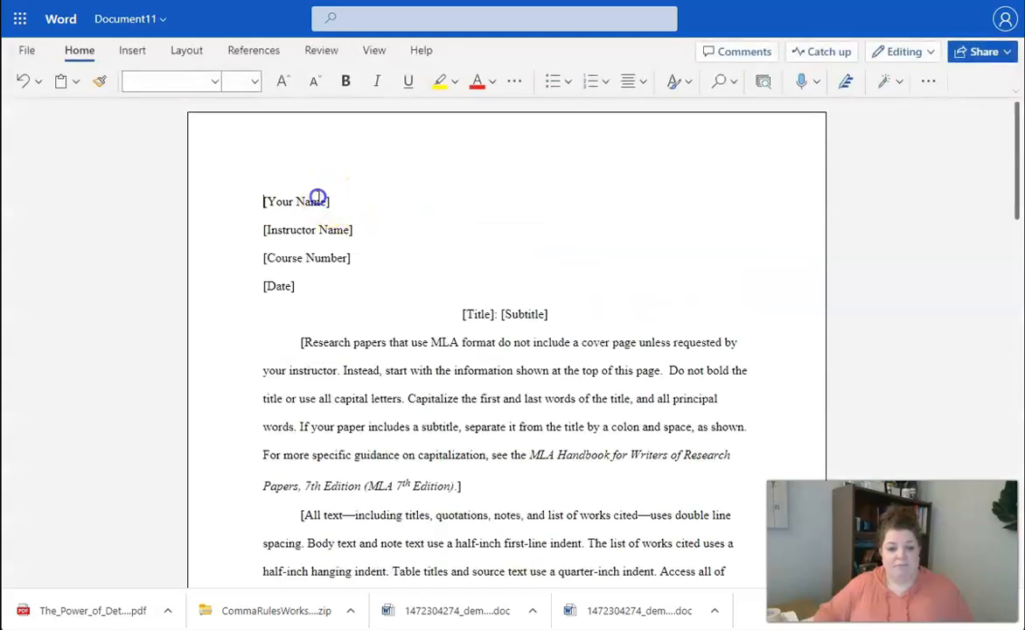
Replace the heading's name placeholders with the student's full name and the professor's title and surname, without leaving a blank line below
click(272, 200)
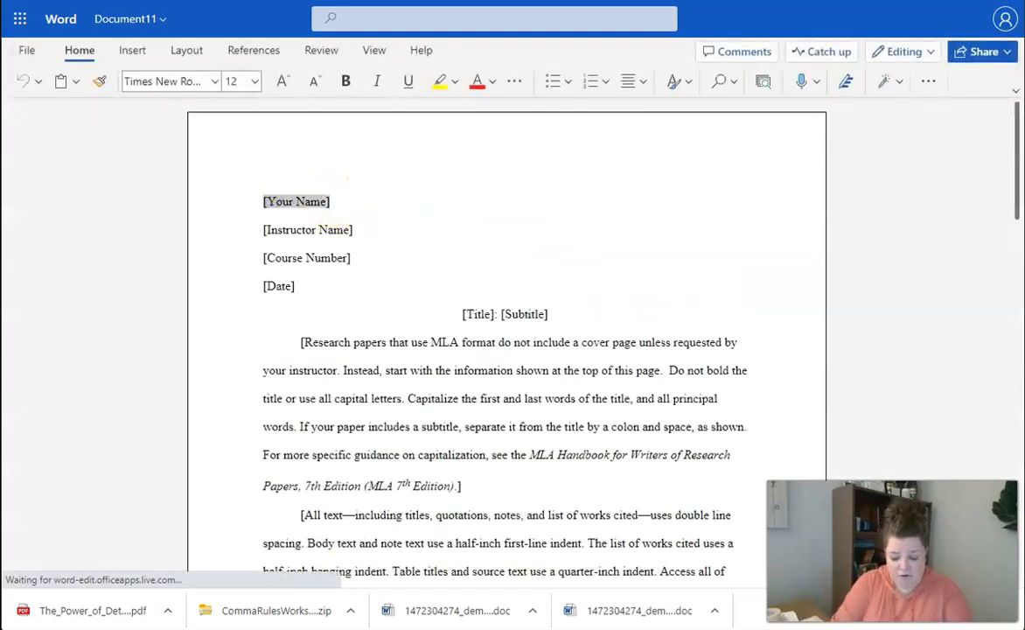
text(Raylene )
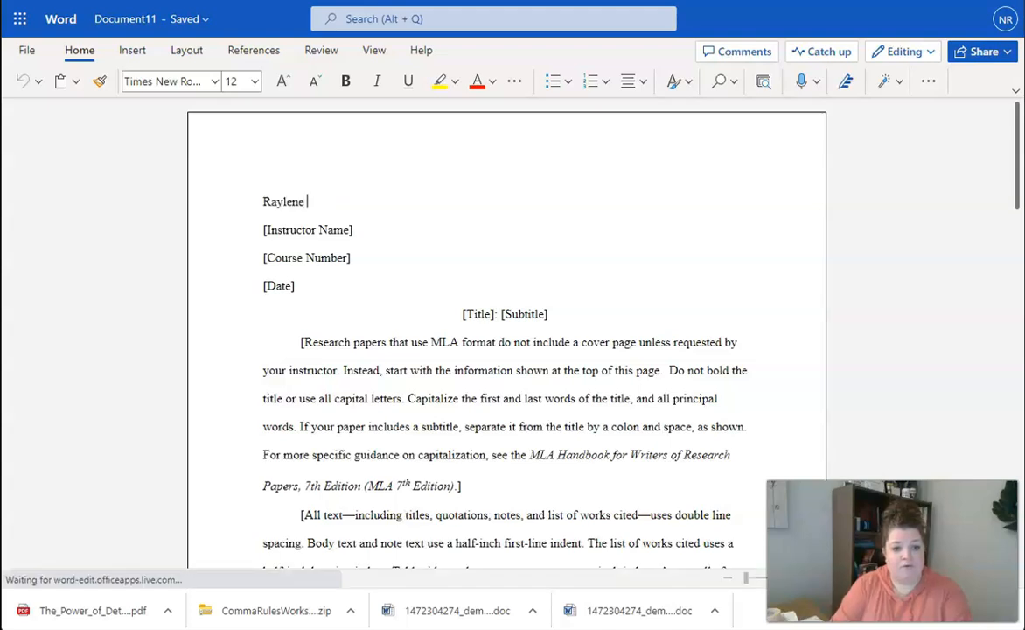
text(Nuffer)
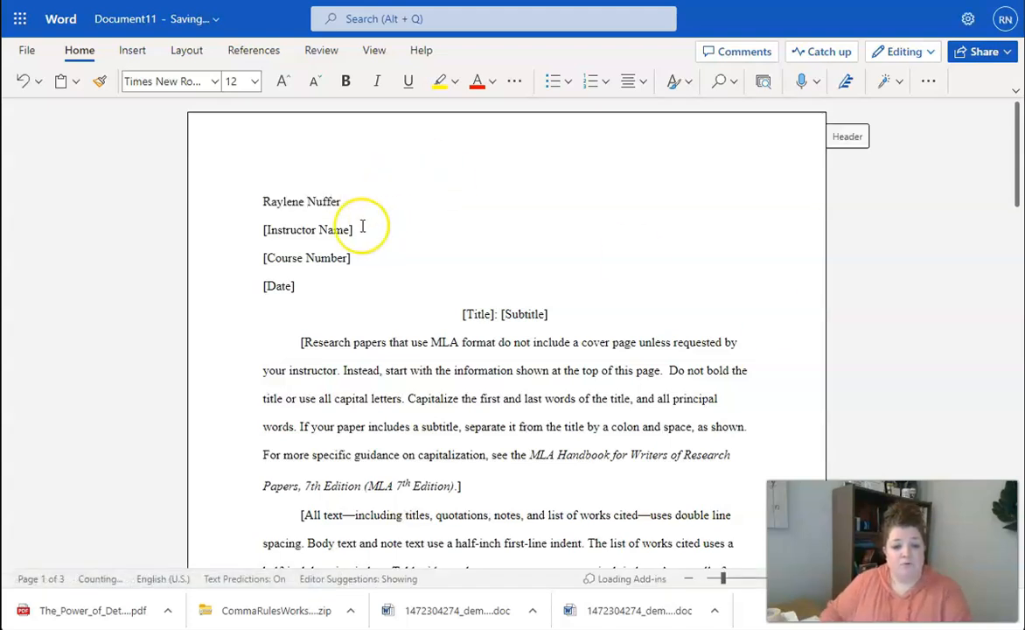
click(255, 230)
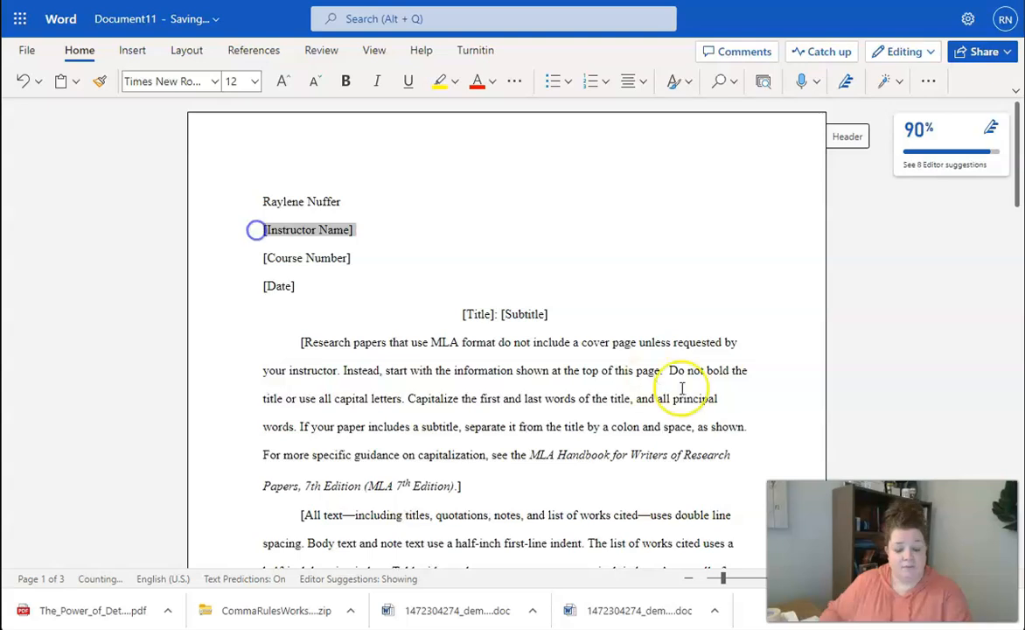
text(Prof)
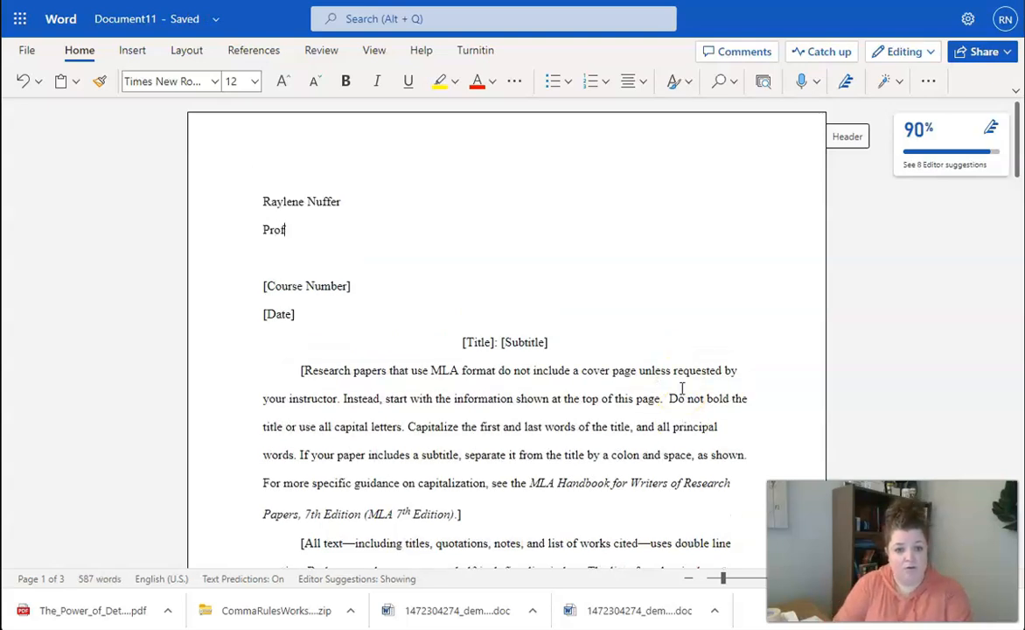
text(essor Nuffer)
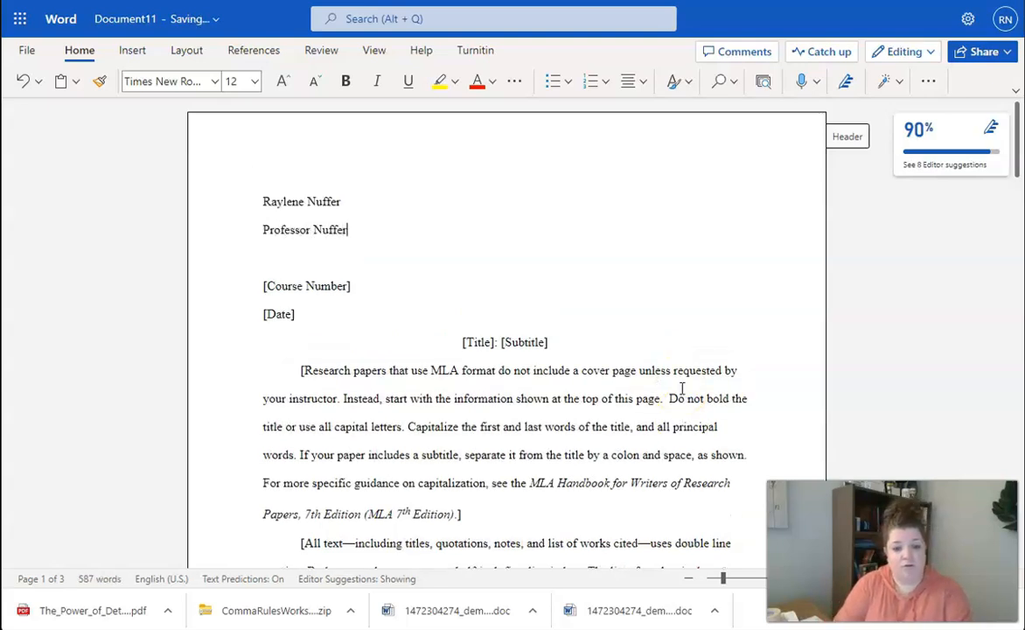
key(BackSpace)
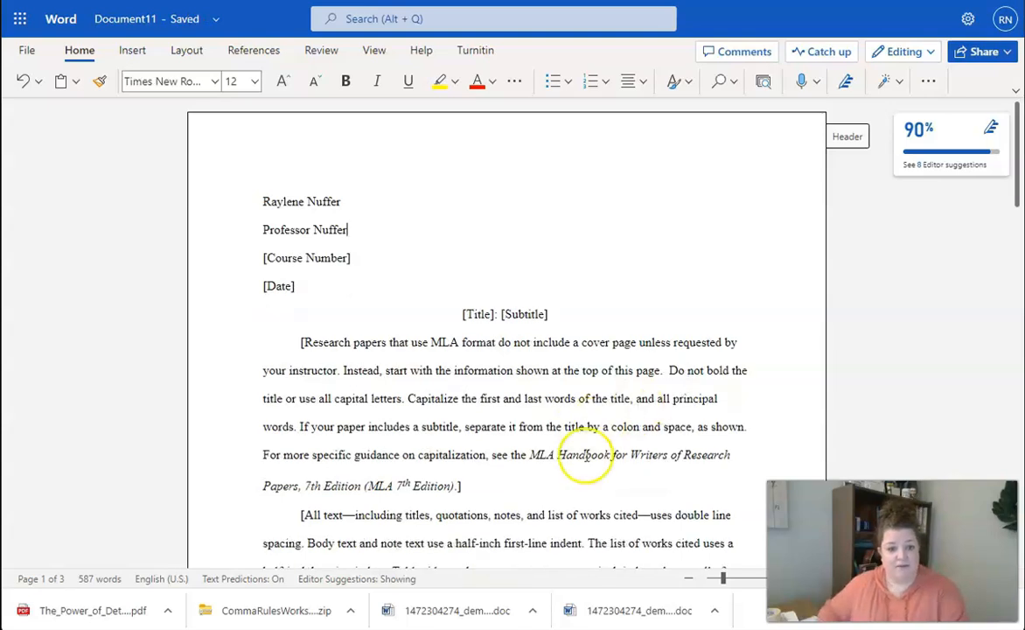
Replace the course number placeholder in the heading with "ENGL1301+INRW0300."
click(296, 259)
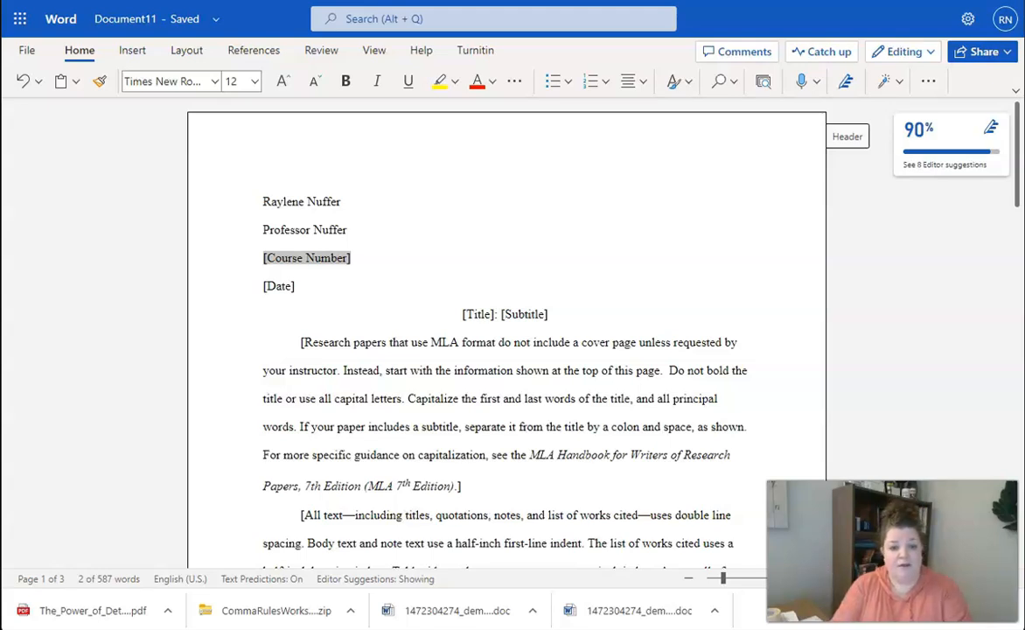
text(ENGL1301)
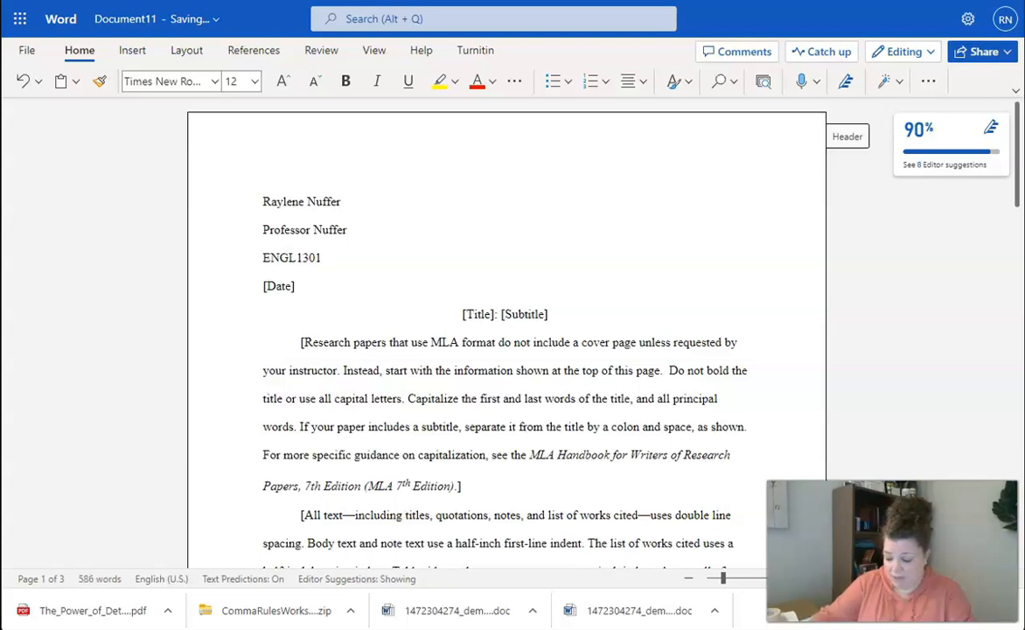
text(+INRW0300.)
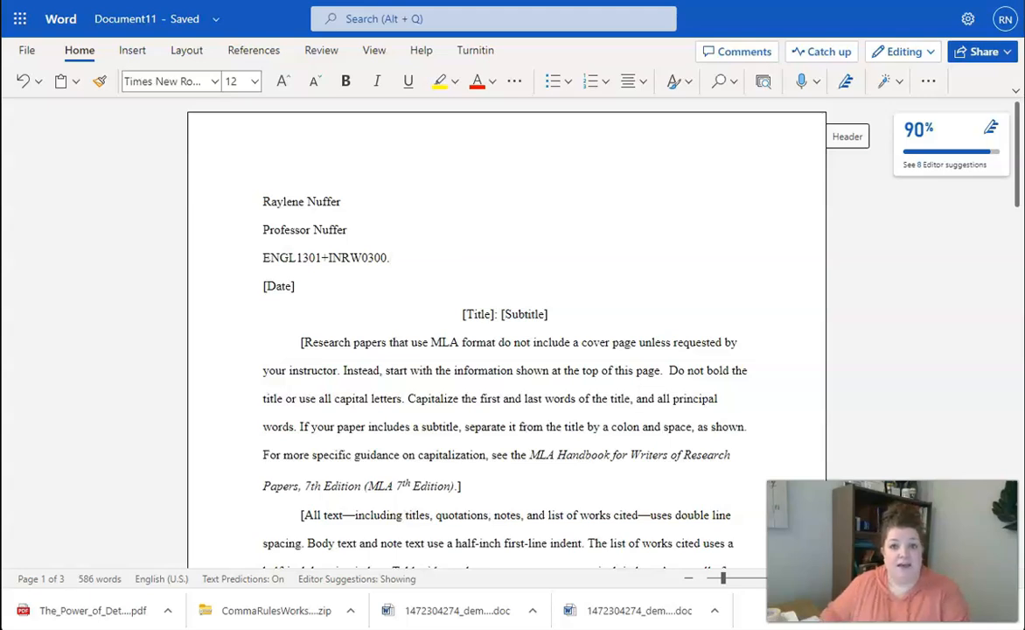
Check the system calendar and replace the heading's date placeholder with "24 February 2023"
click(295, 287)
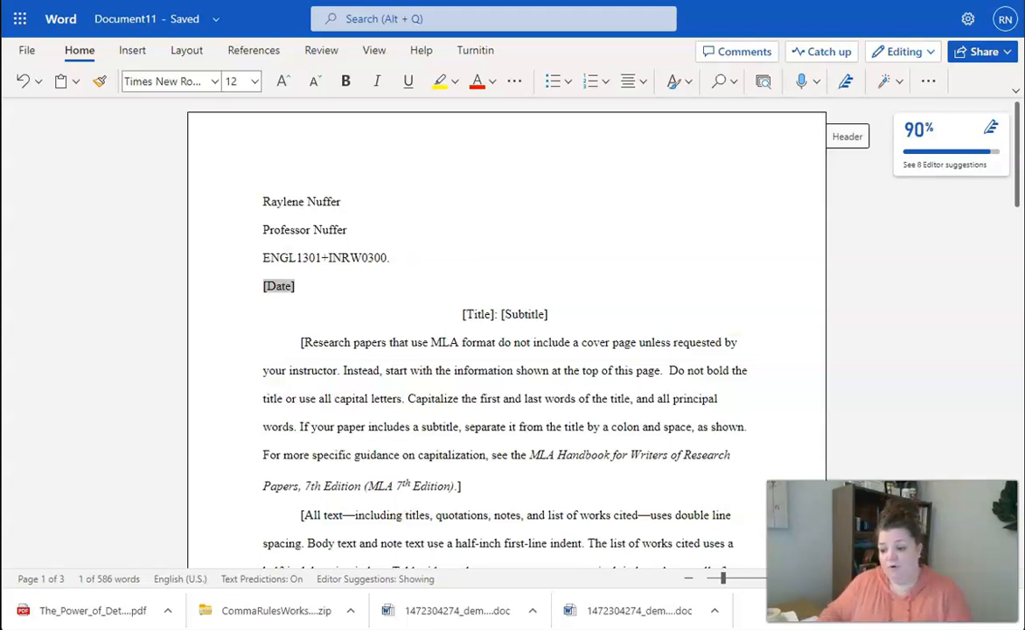
key(super+n)
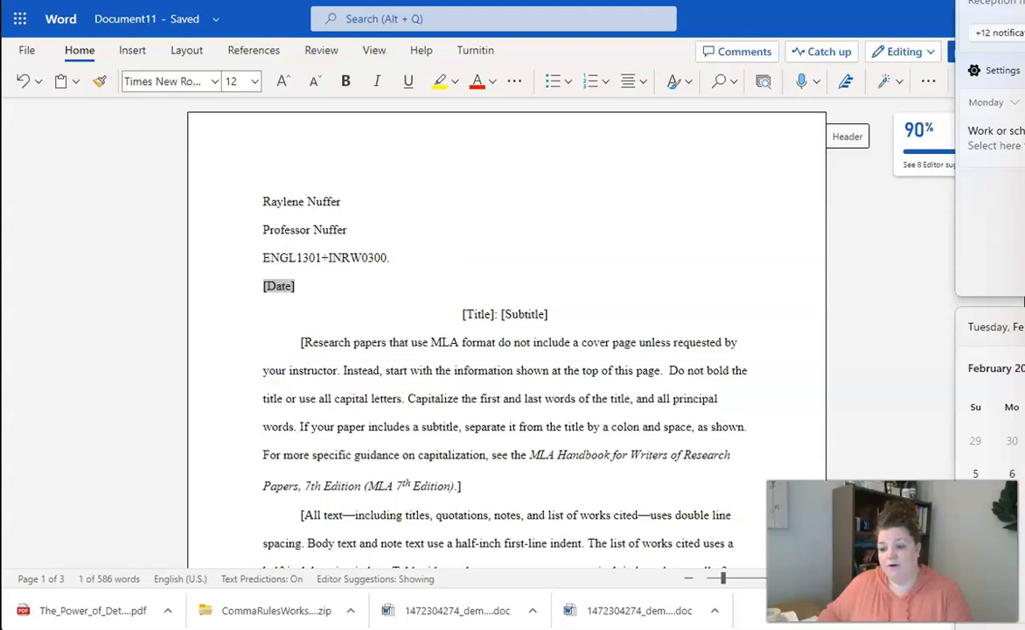
click(278, 286)
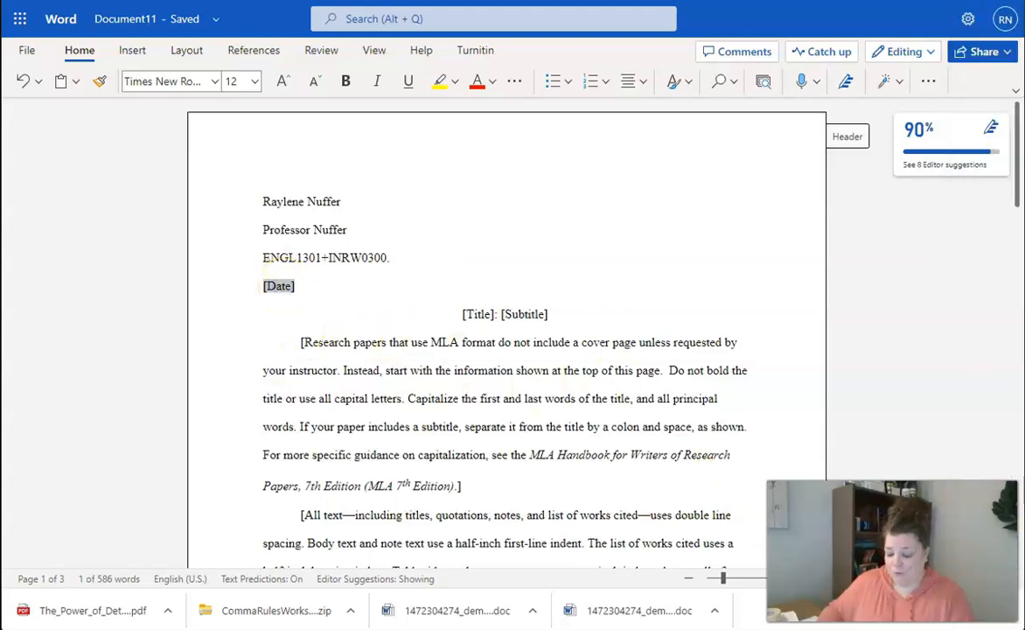
text(24 February 2023)
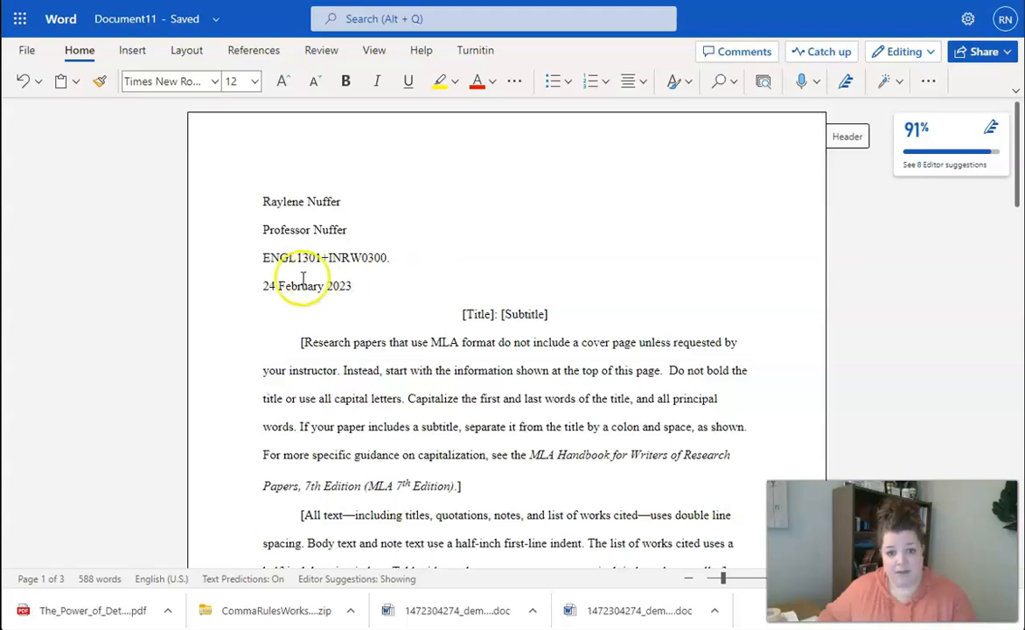
click(412, 282)
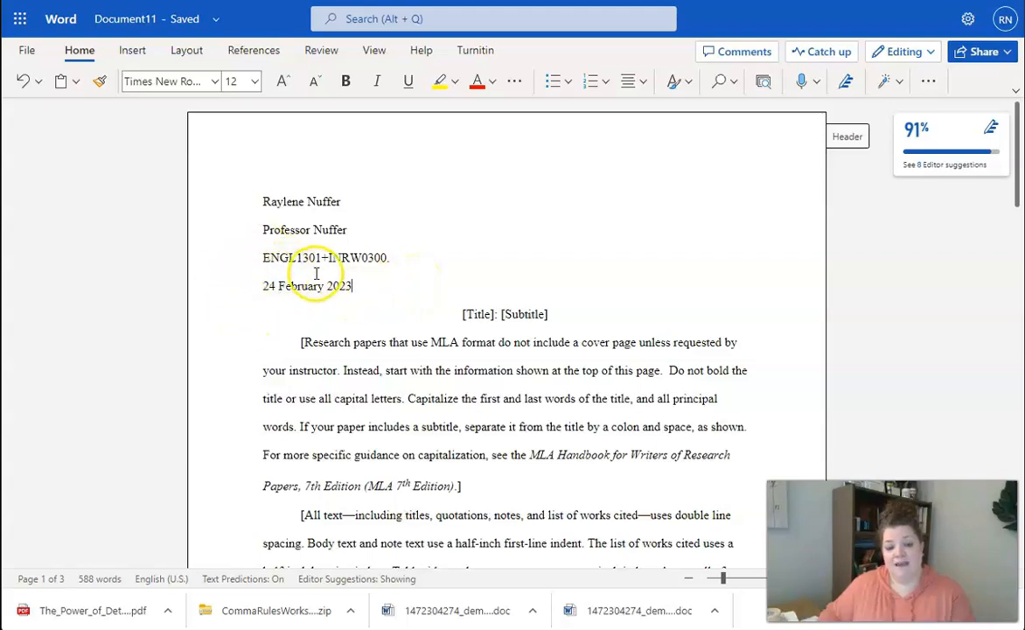
Fill in the first-page header with the student's last name and page number 1, and return to the body
click(844, 140)
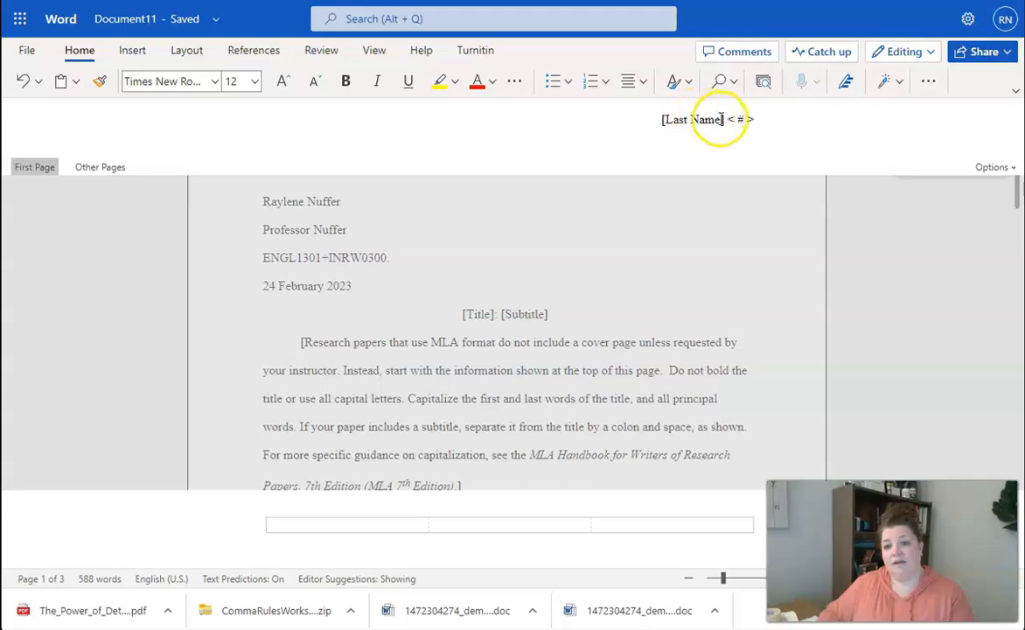
drag(724, 119, 657, 119)
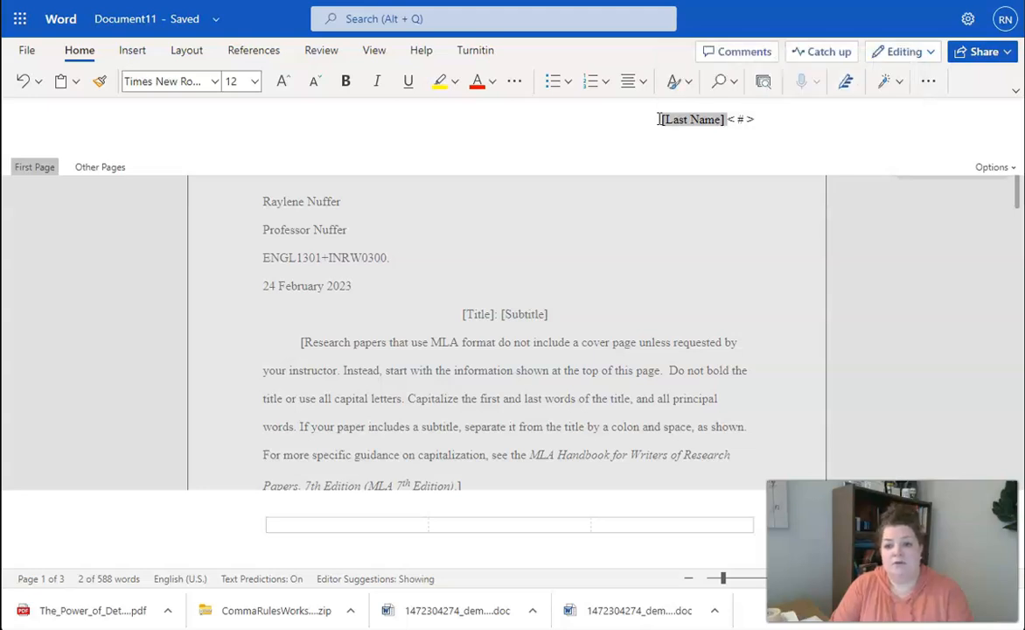
text(Nuffer)
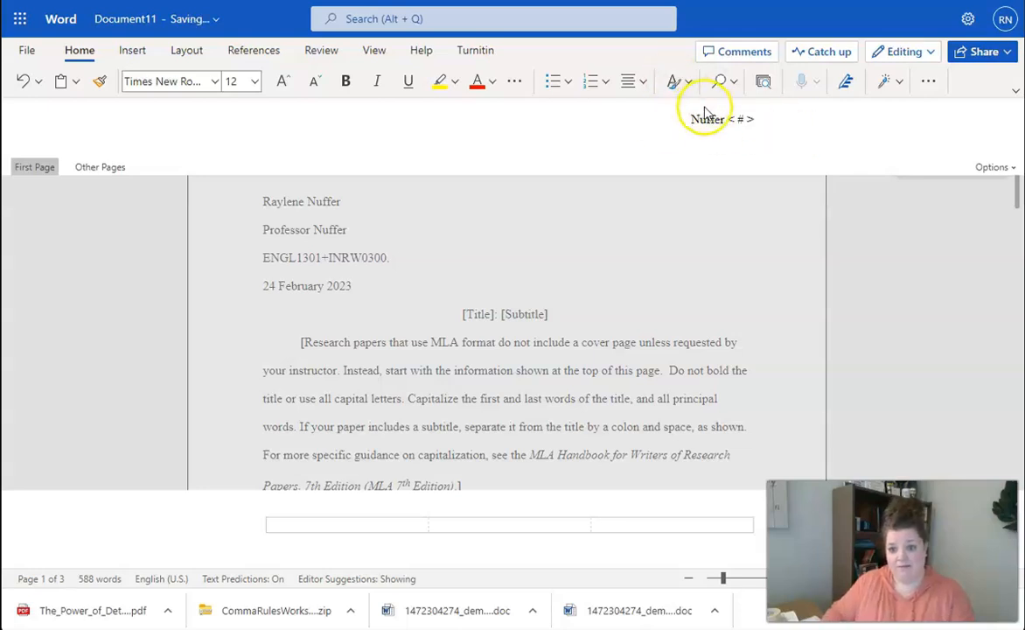
click(741, 119)
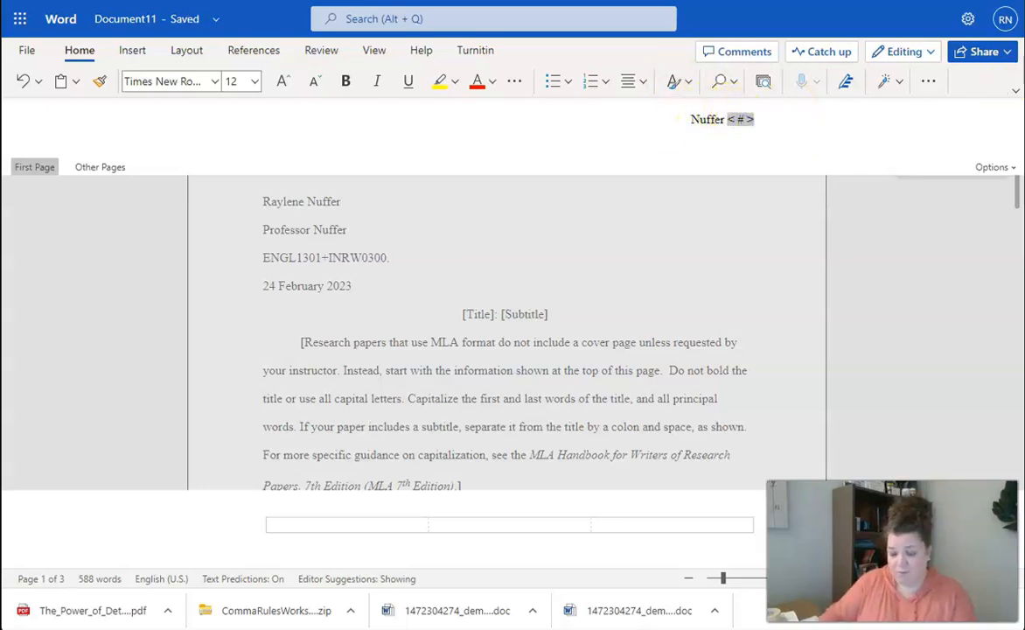
text(1)
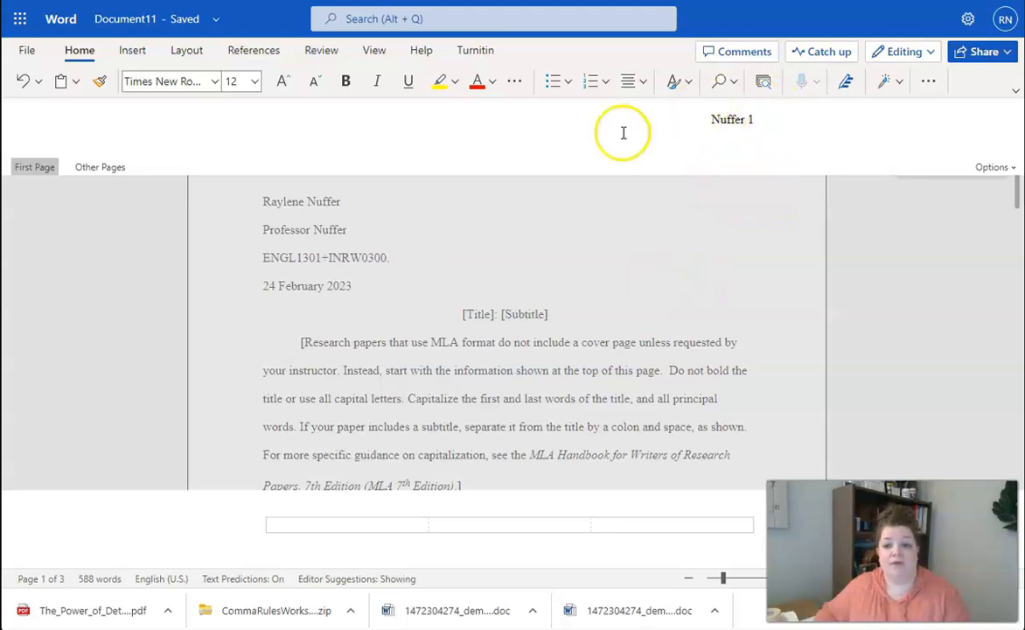
click(673, 264)
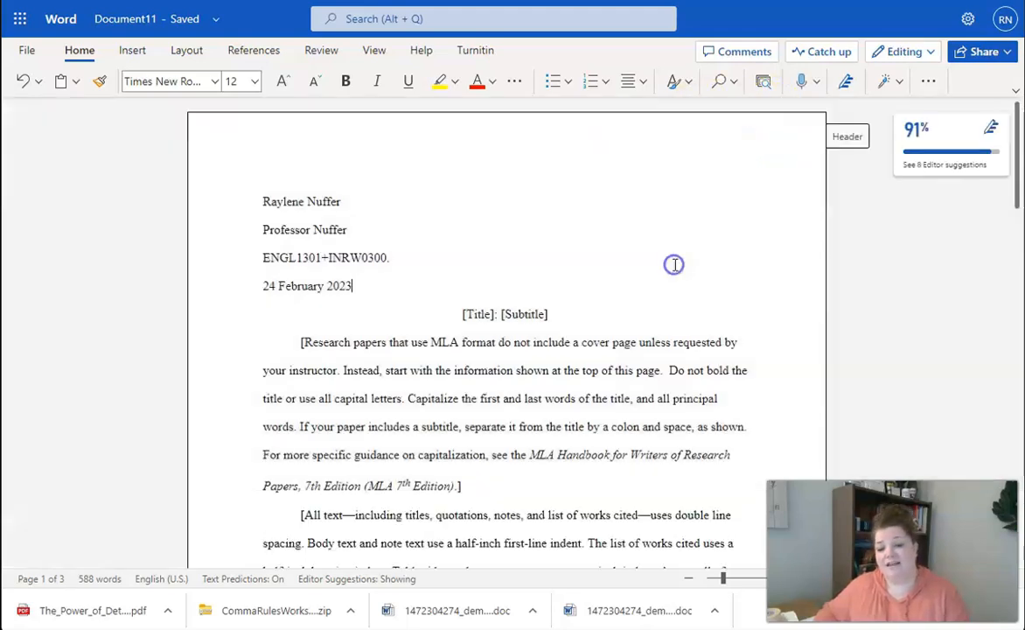
Reopen the first-page header to review its contents, and return to the document body
click(847, 137)
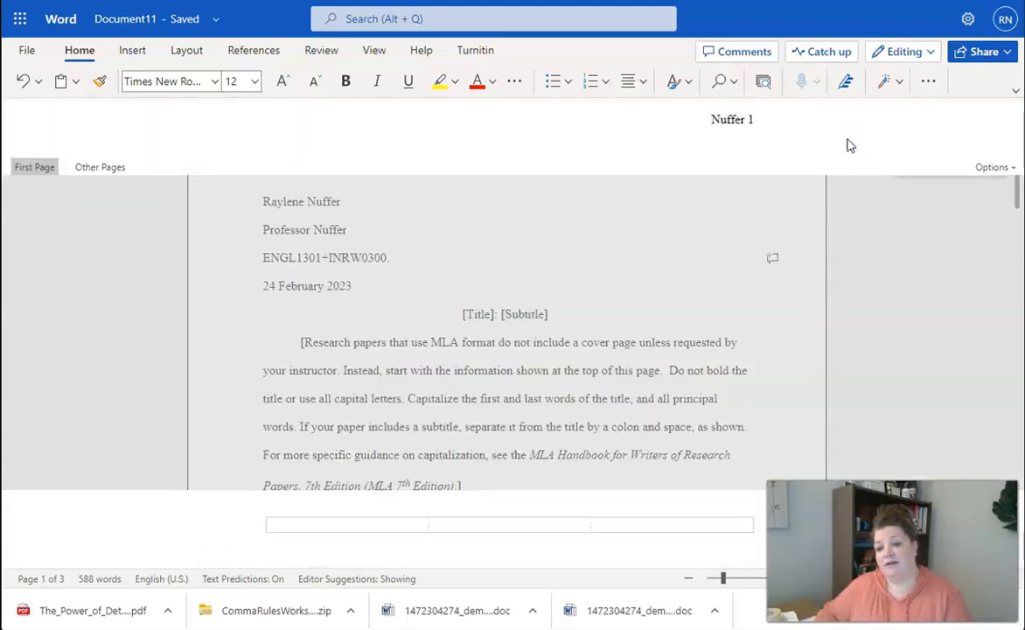
click(652, 261)
click(863, 145)
click(656, 273)
Replace the title and subtitle placeholders with the title "Will She Make It"
scroll(499, 349, down, 2)
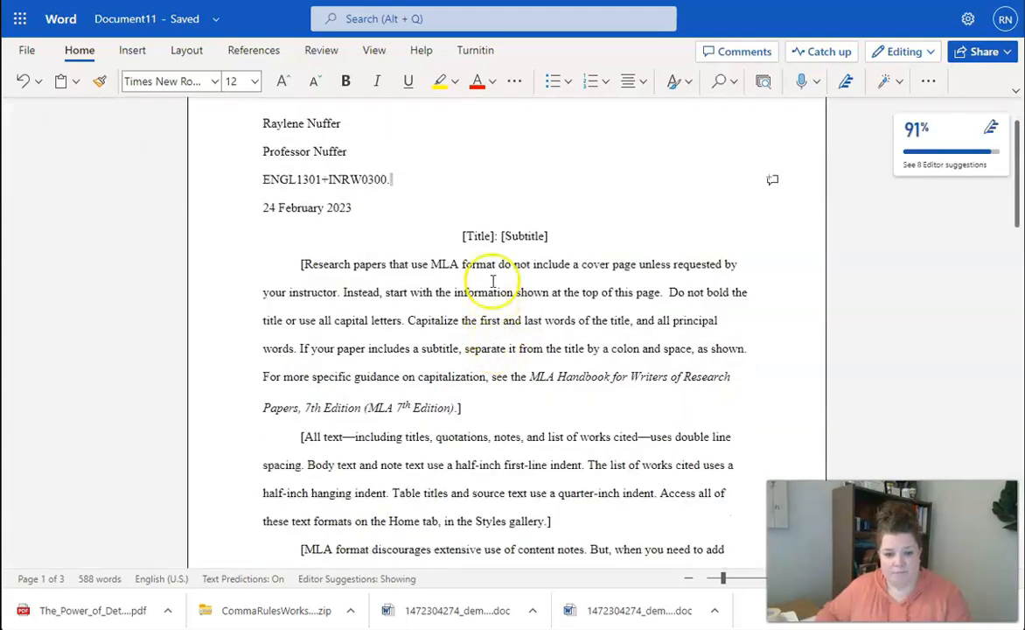
drag(460, 235, 567, 227)
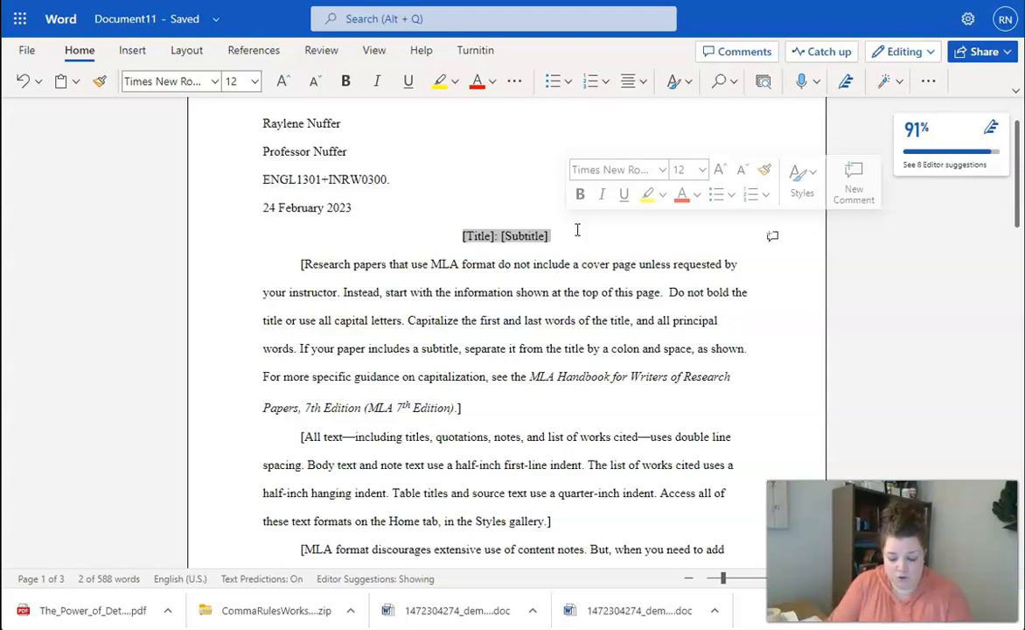
text(Will Sh)
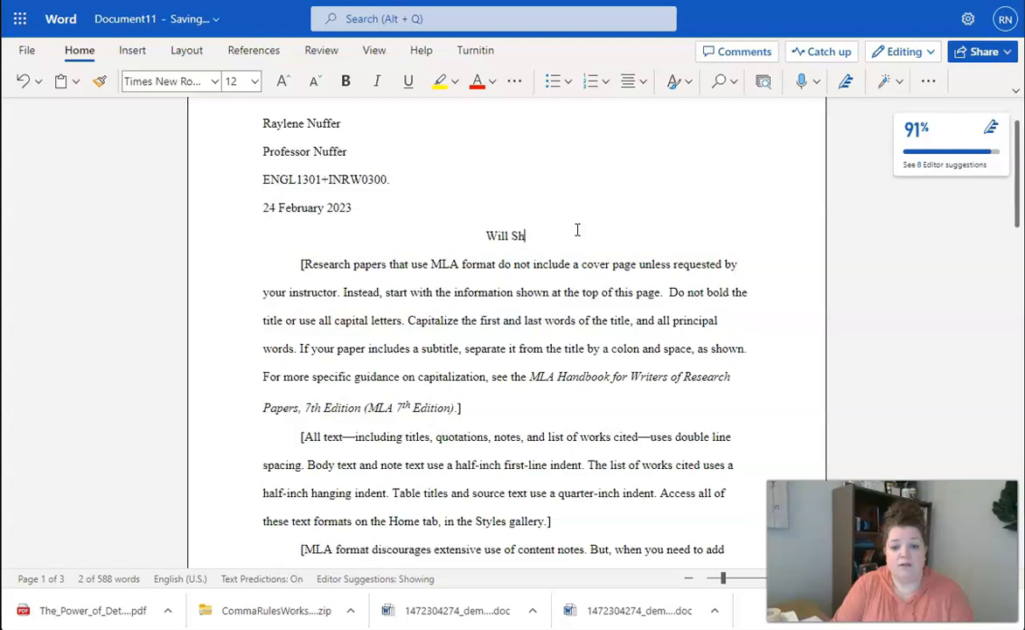
text(e Make It)
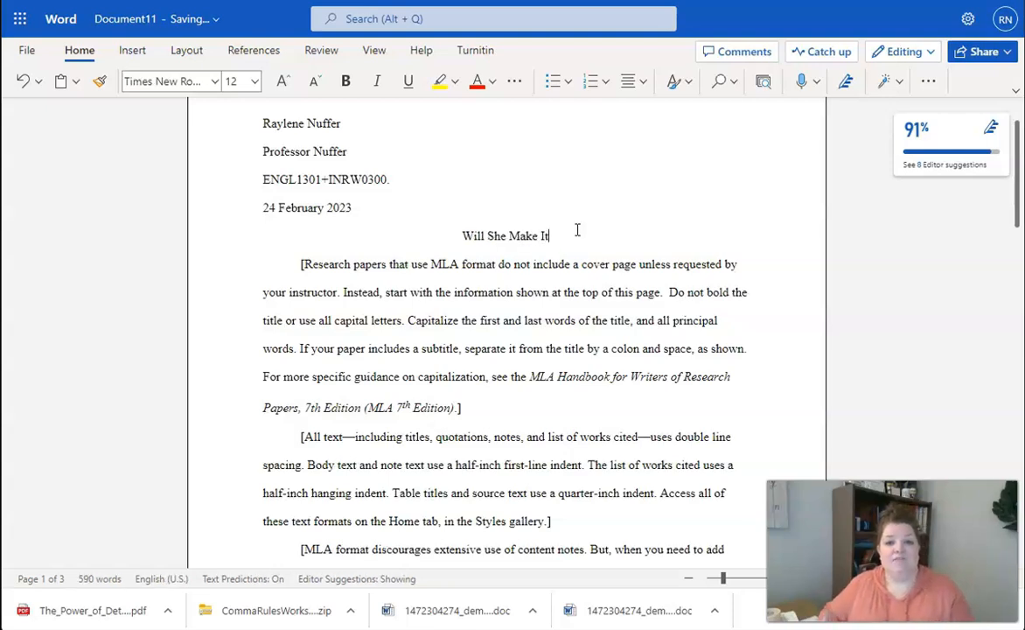
click(492, 213)
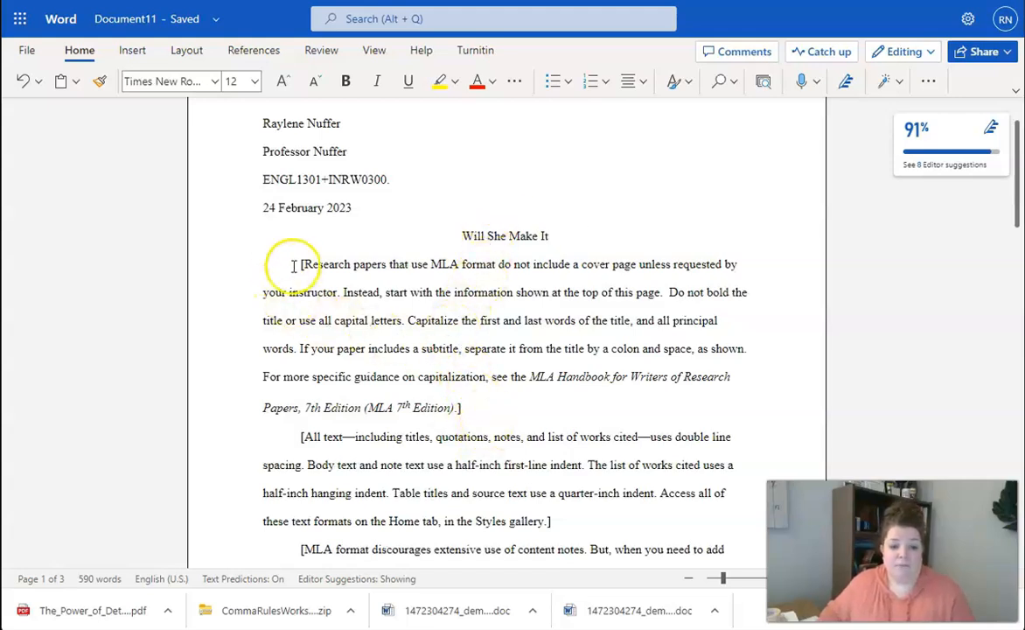
Delete all of the template's placeholder text below the title, through the end of the document
drag(296, 264, 718, 550)
scroll(501, 414, down, 10)
scroll(535, 443, down, 5)
key(BackSpace)
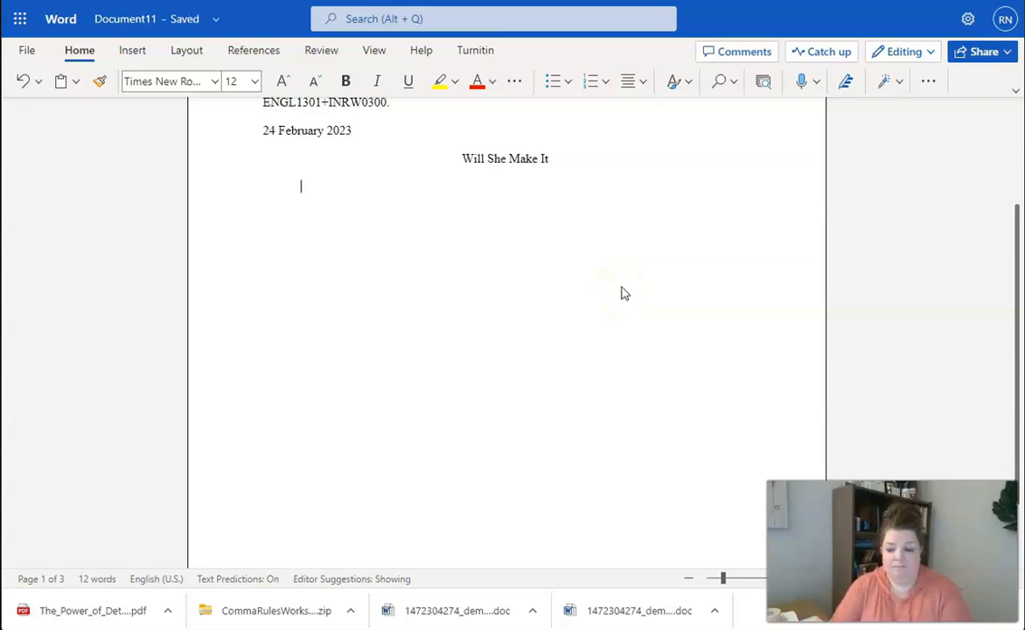
Write a first paragraph about being born and raised in East LA in California, an amazing family, being raised by grandmother and mother, and an older brother
text(I was)
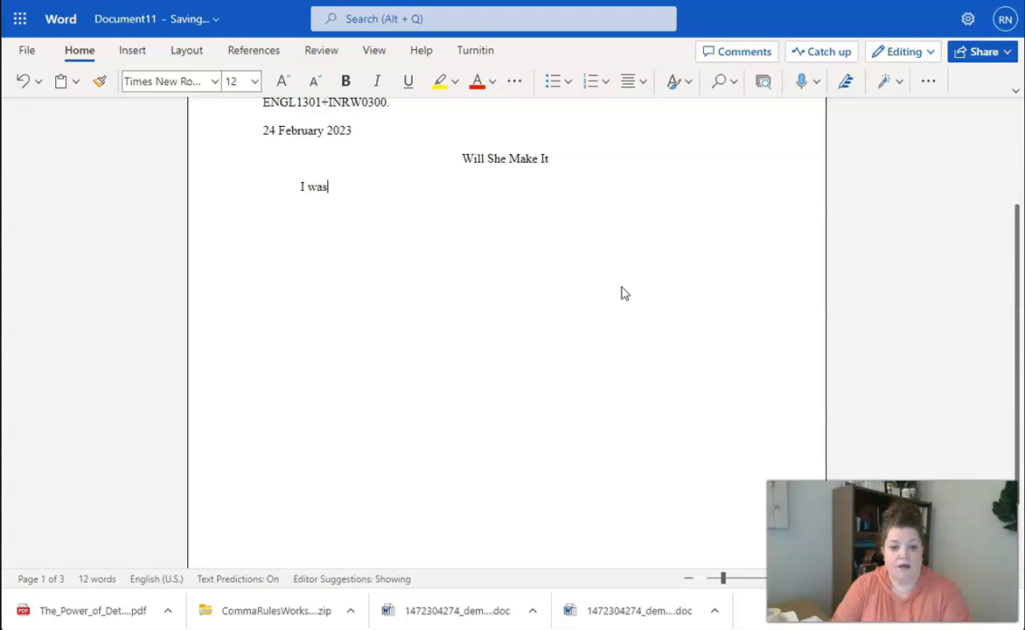
text( born and raised in East LA in California.  My family was amazing.  I was raised by)
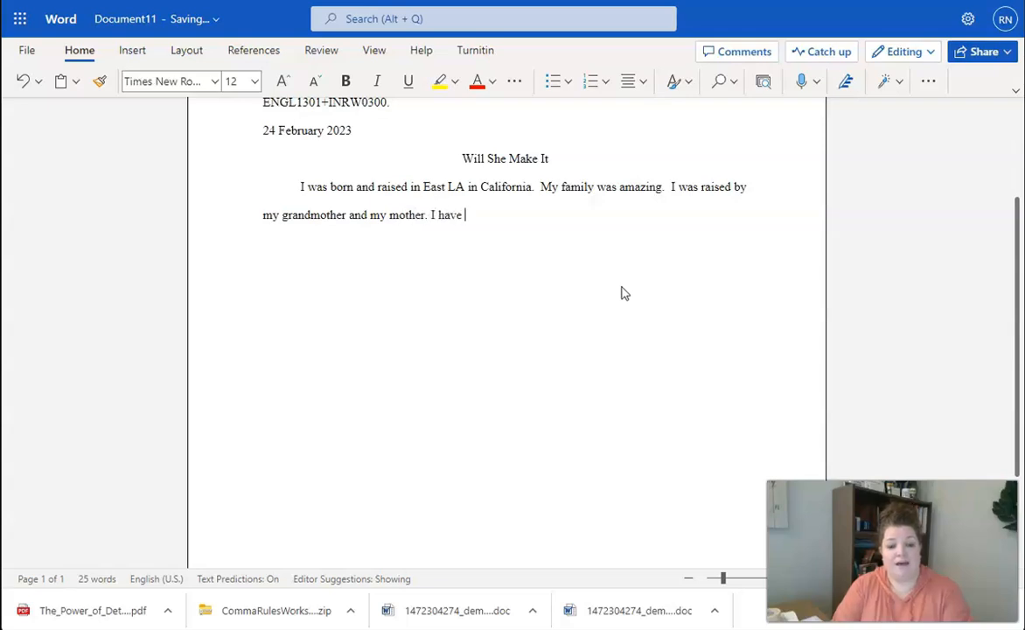
text(older brother.)
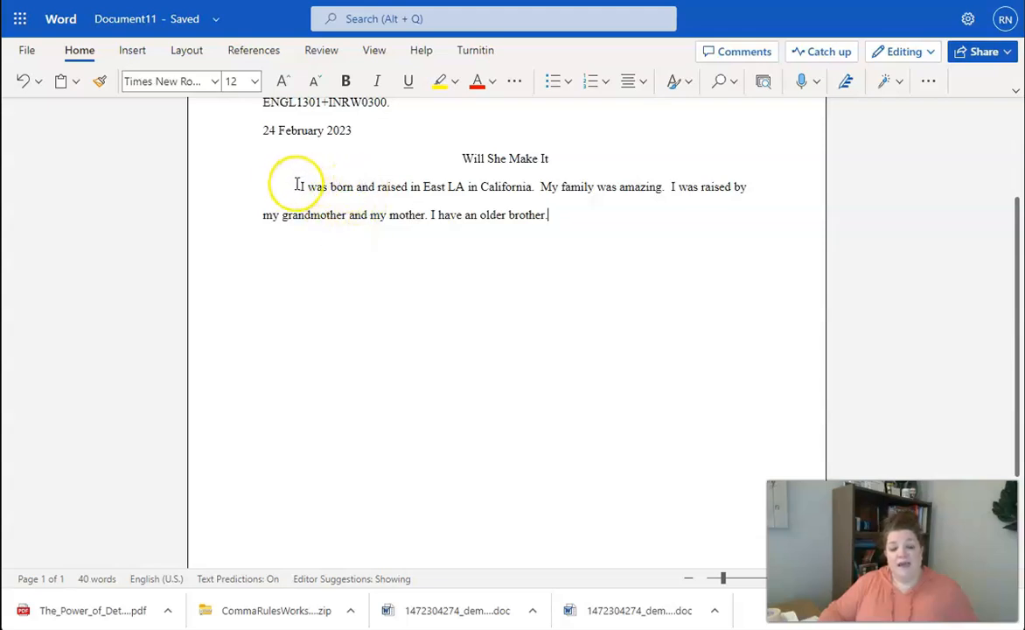
click(259, 187)
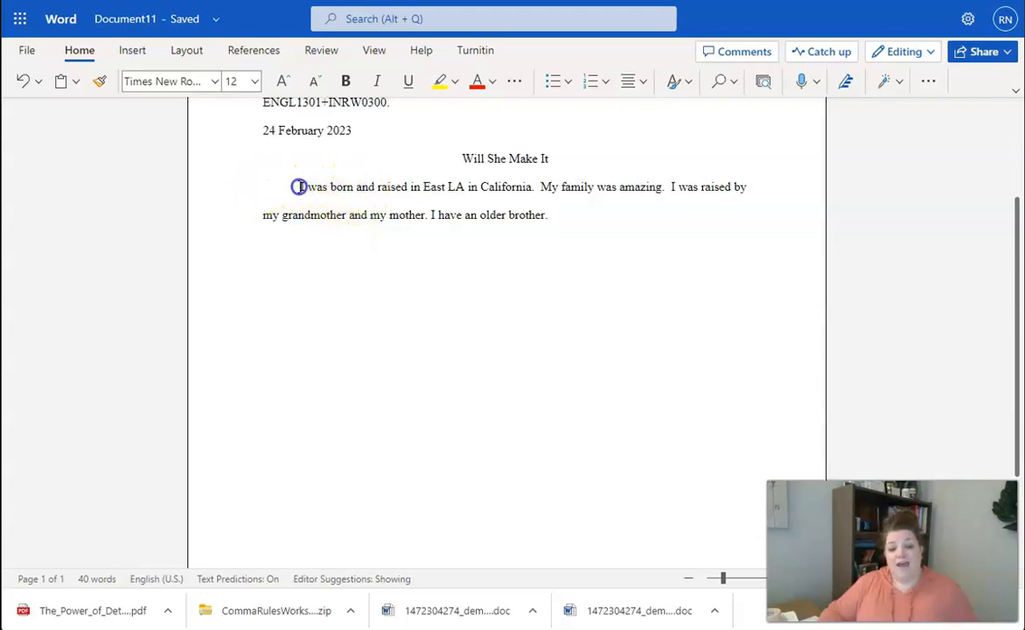
click(259, 187)
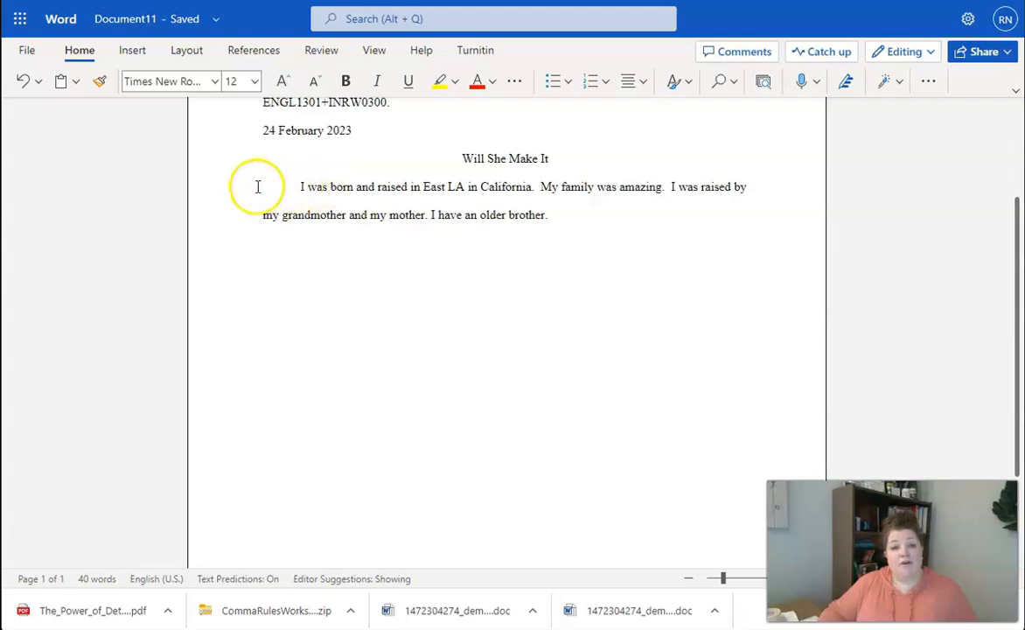
scroll(415, 288, up, 2)
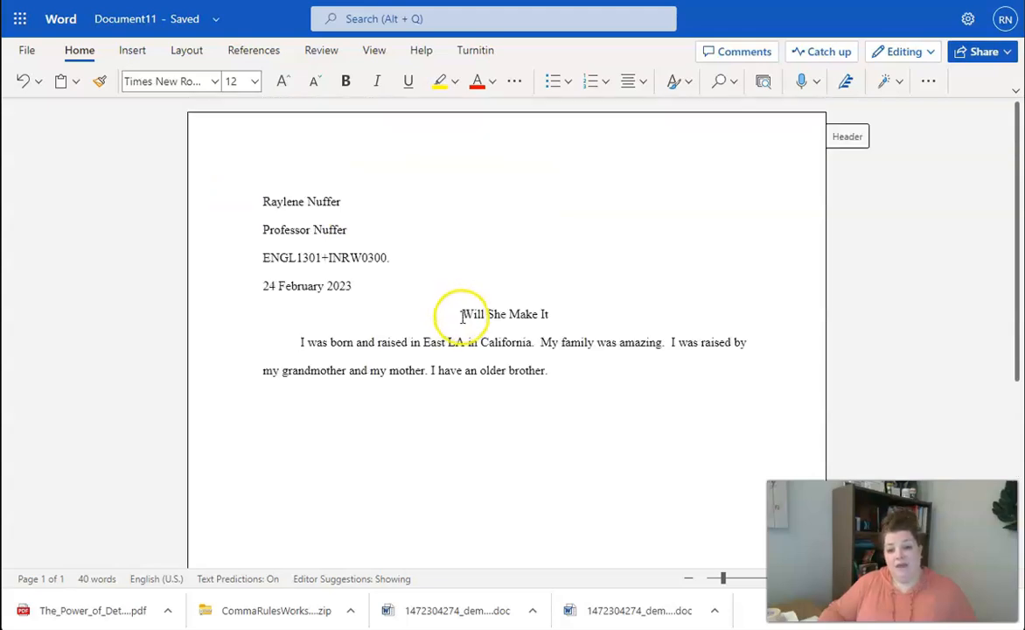
scroll(452, 362, down, 1)
scroll(453, 362, up, 1)
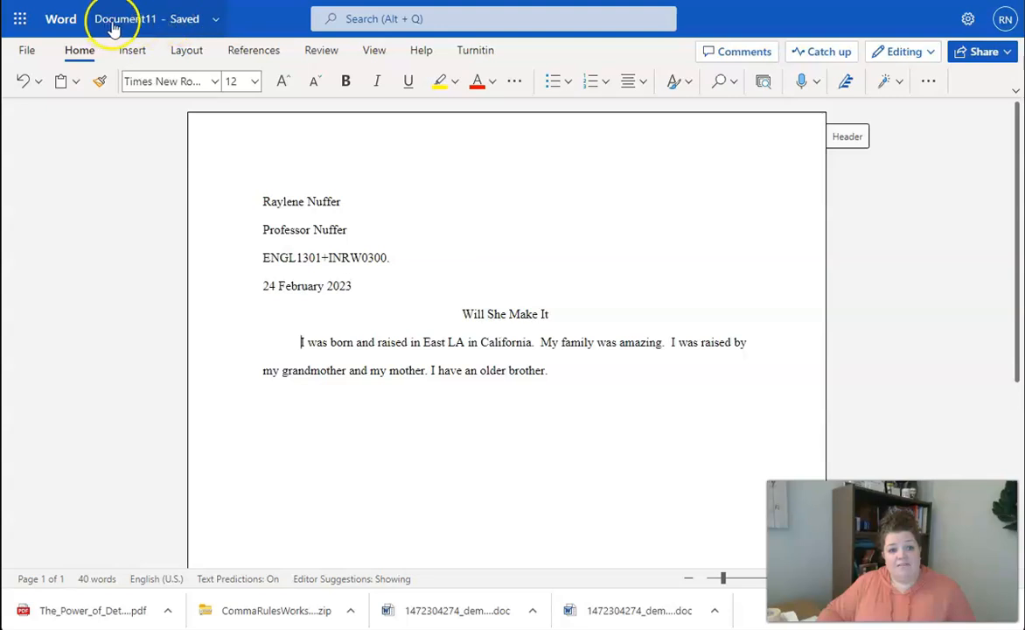
Rename the document file as "PNRD Example Essay"
click(220, 27)
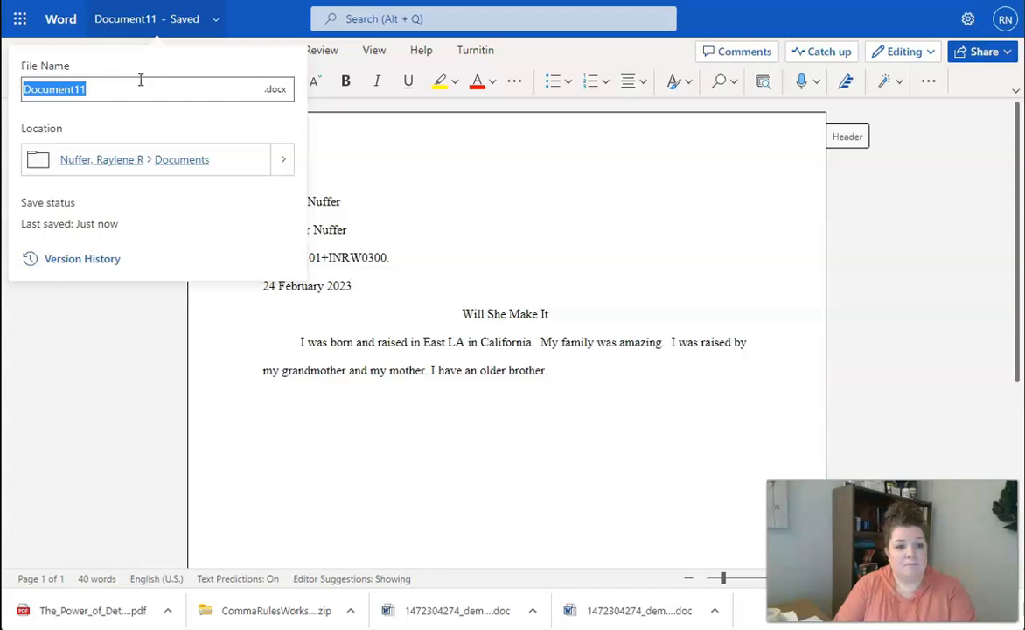
text(PN)
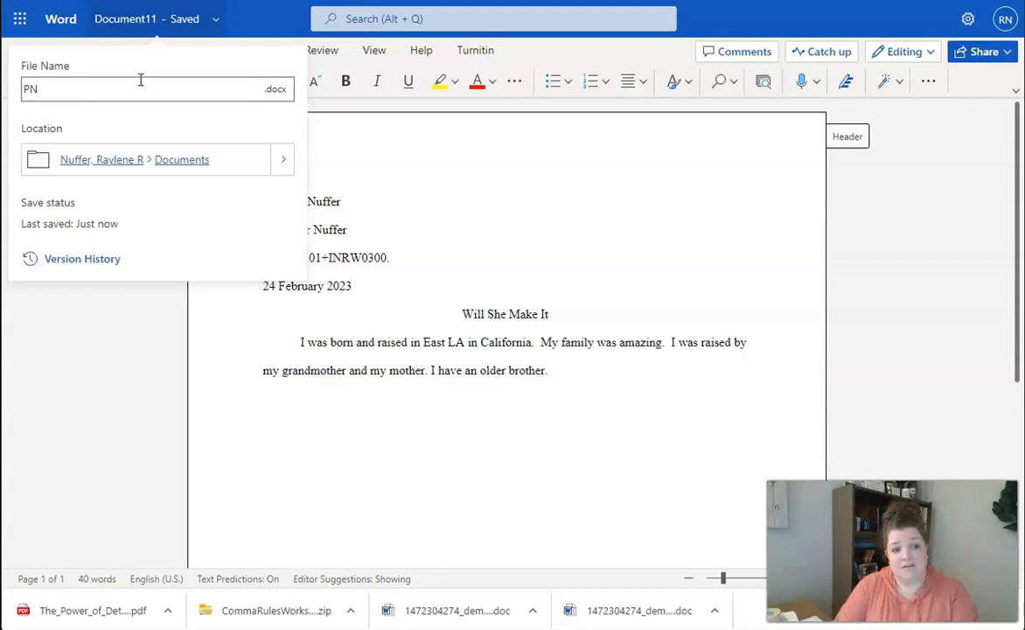
text(RD Examp)
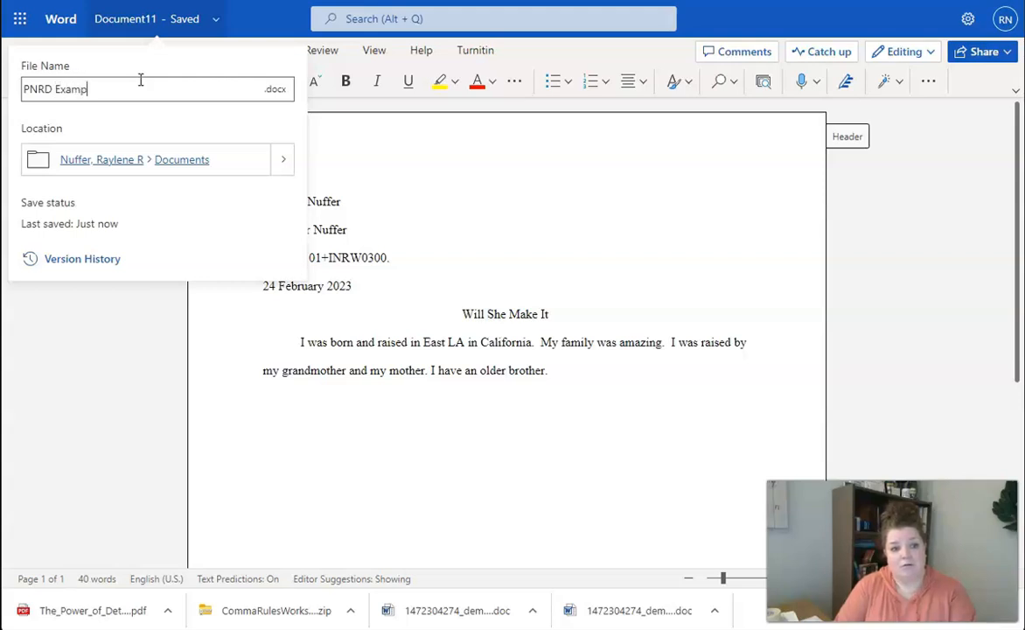
text(le Essay)
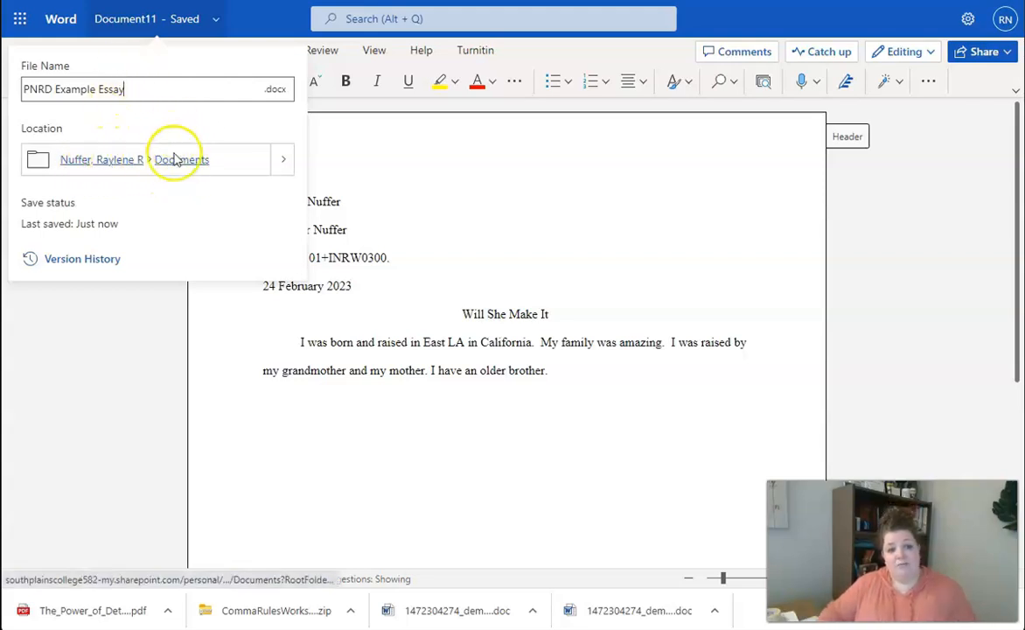
click(287, 164)
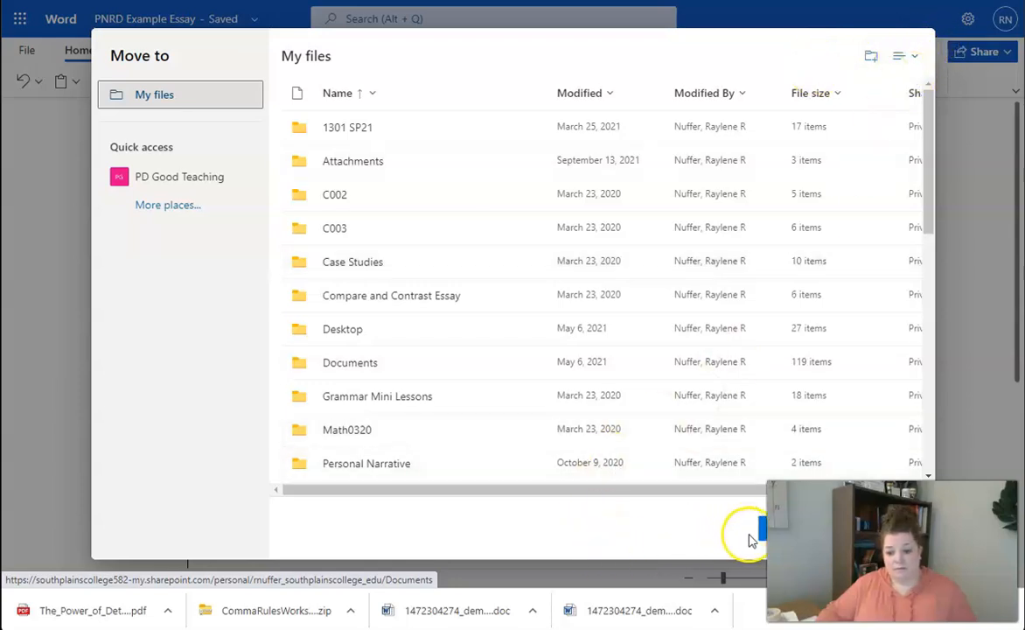
click(674, 529)
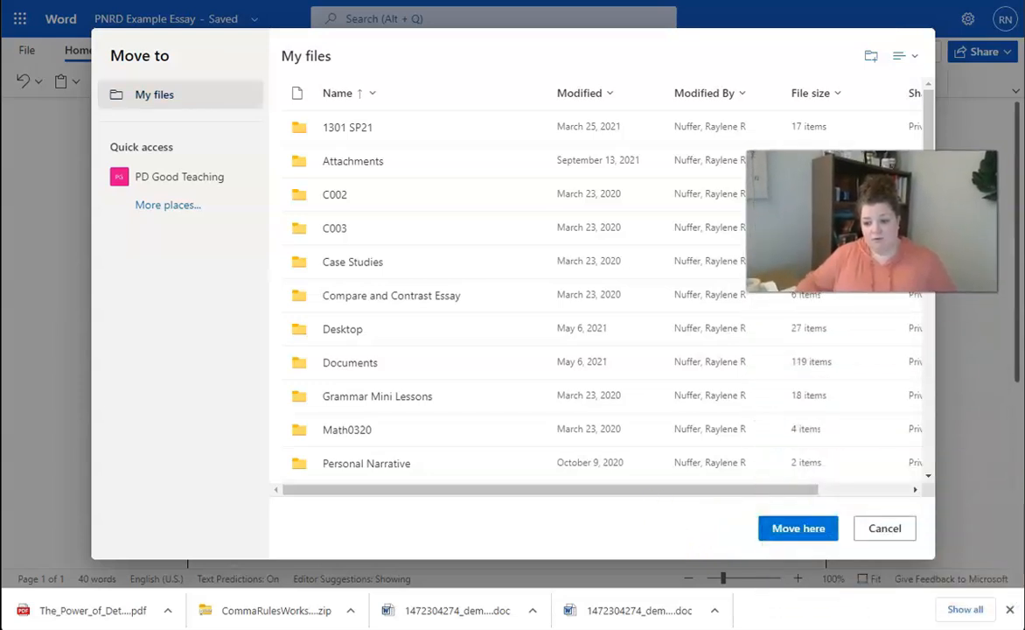
click(864, 526)
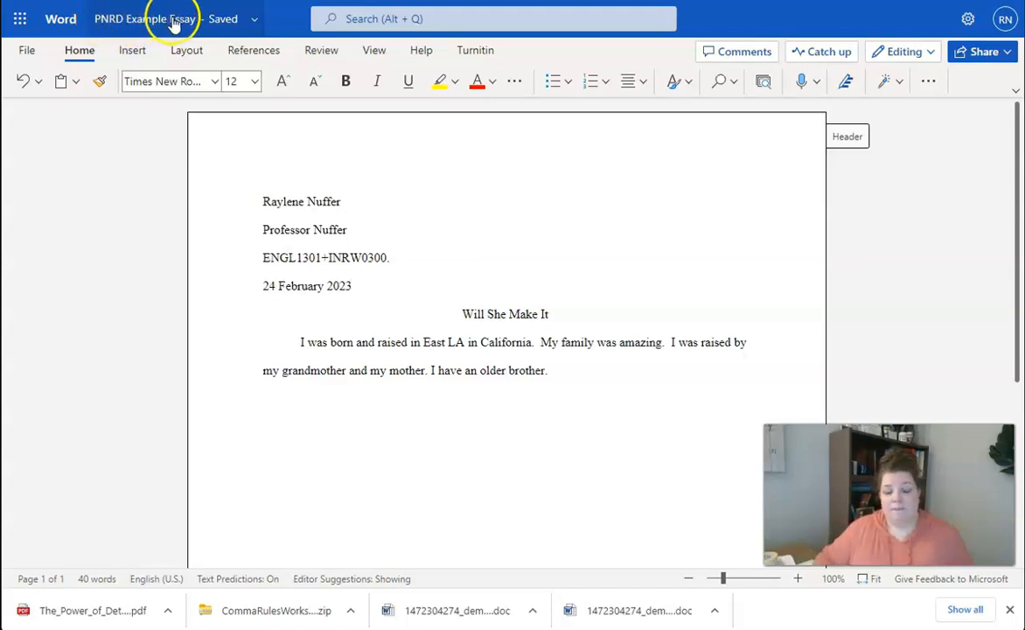
click(33, 53)
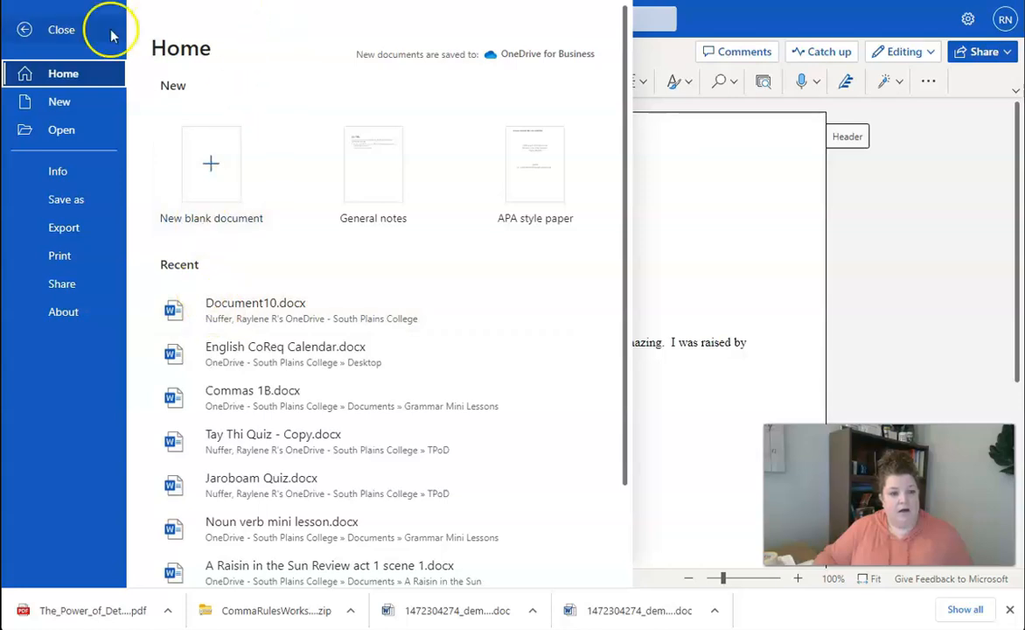
click(63, 35)
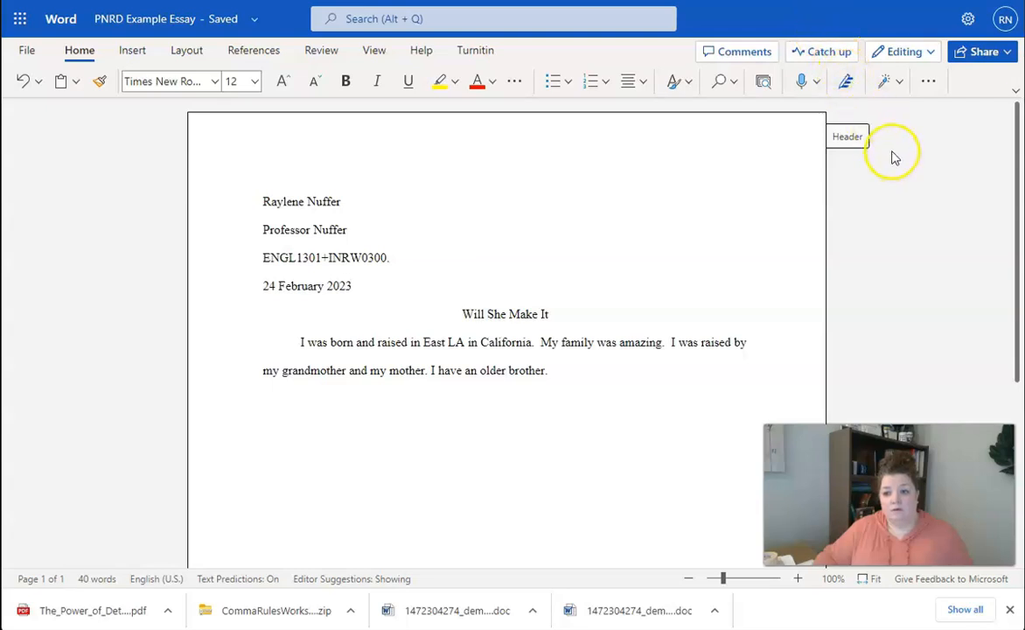
scroll(890, 147, down, 5)
scroll(893, 153, up, 5)
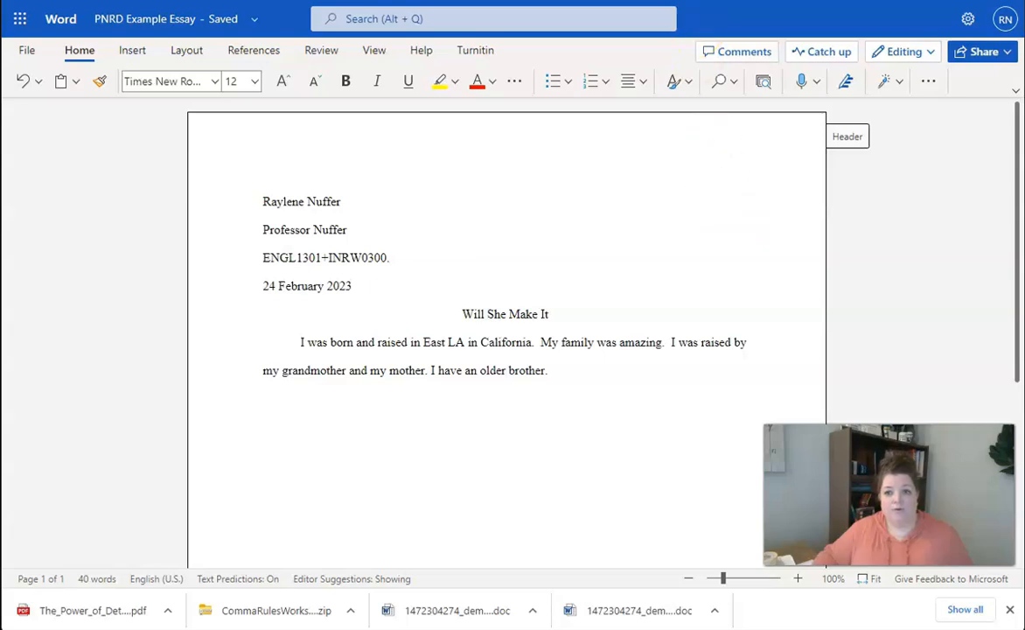
Close the essay document and check the recent files list on the Word home page for it
key(ctrl+w)
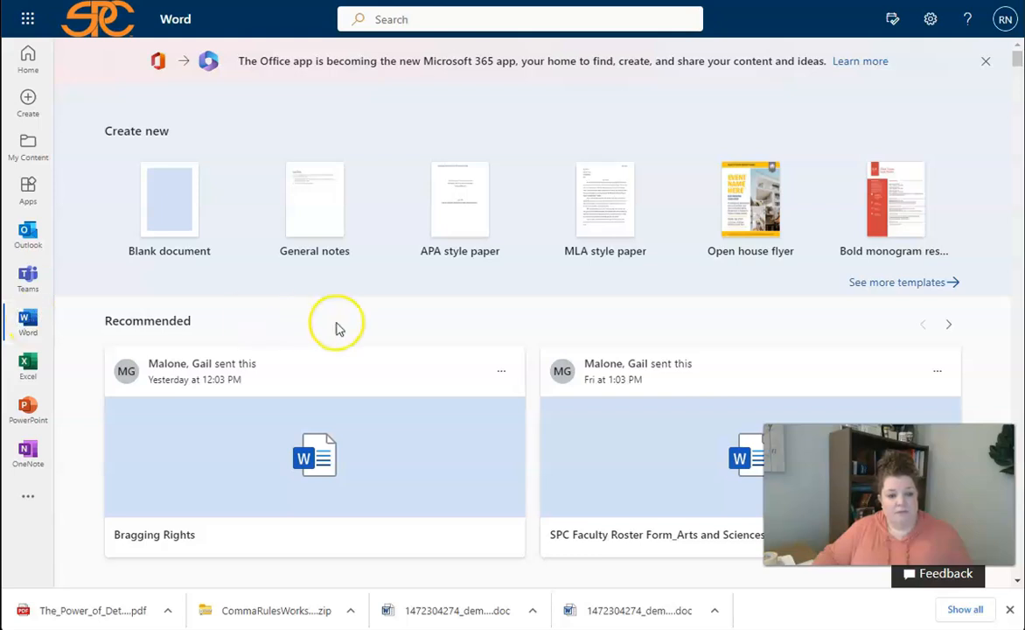
scroll(336, 327, down, 5)
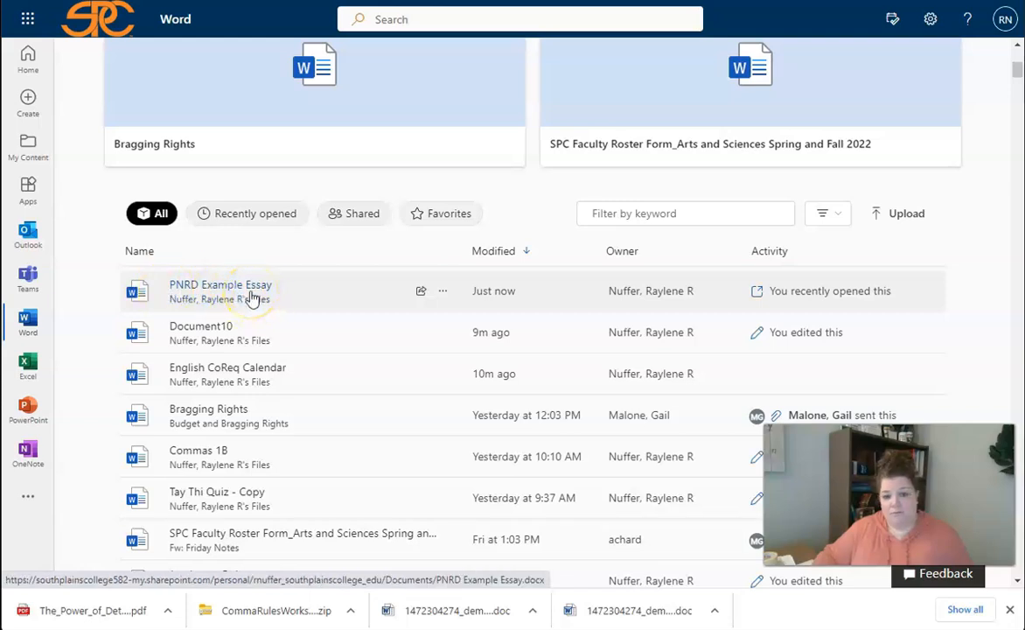
scroll(252, 297, up, 5)
click(264, 245)
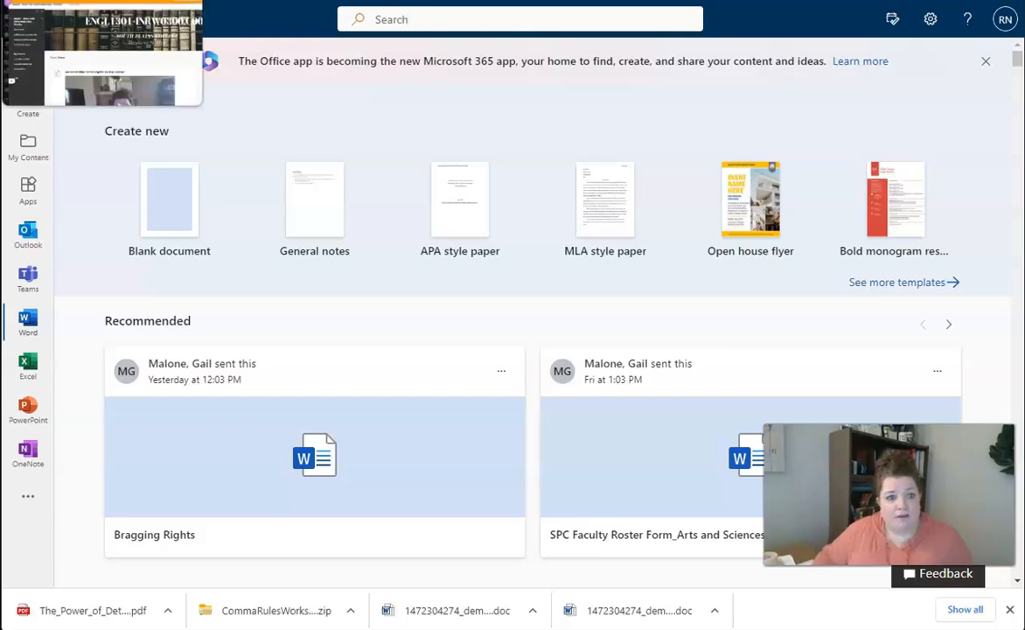
Switch to the Blackboard course and open the "Week 6: February 20 - 24" folder in the course content
click(131, 1)
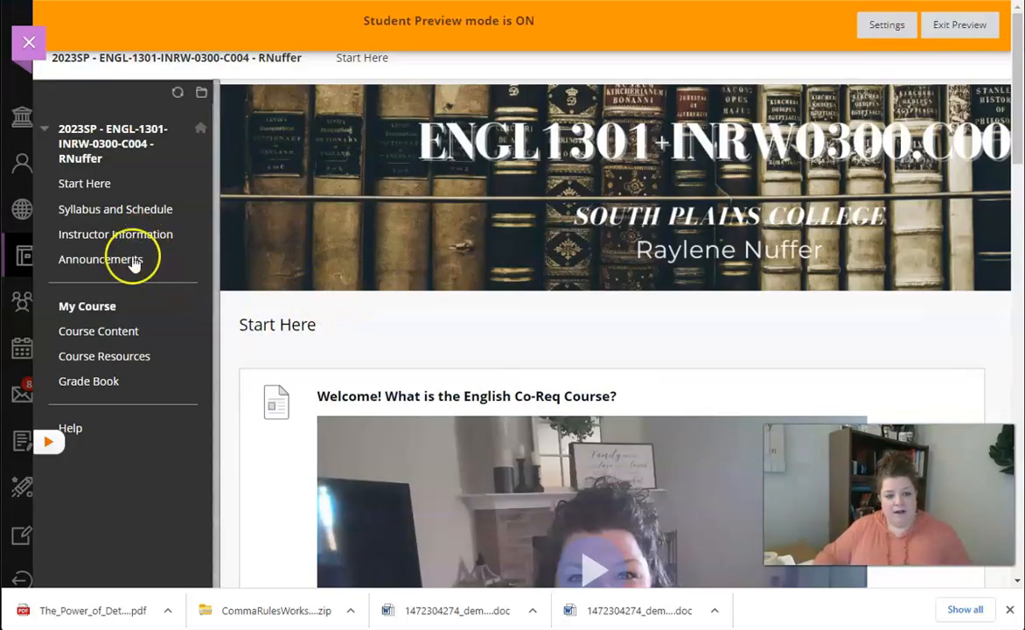
click(126, 332)
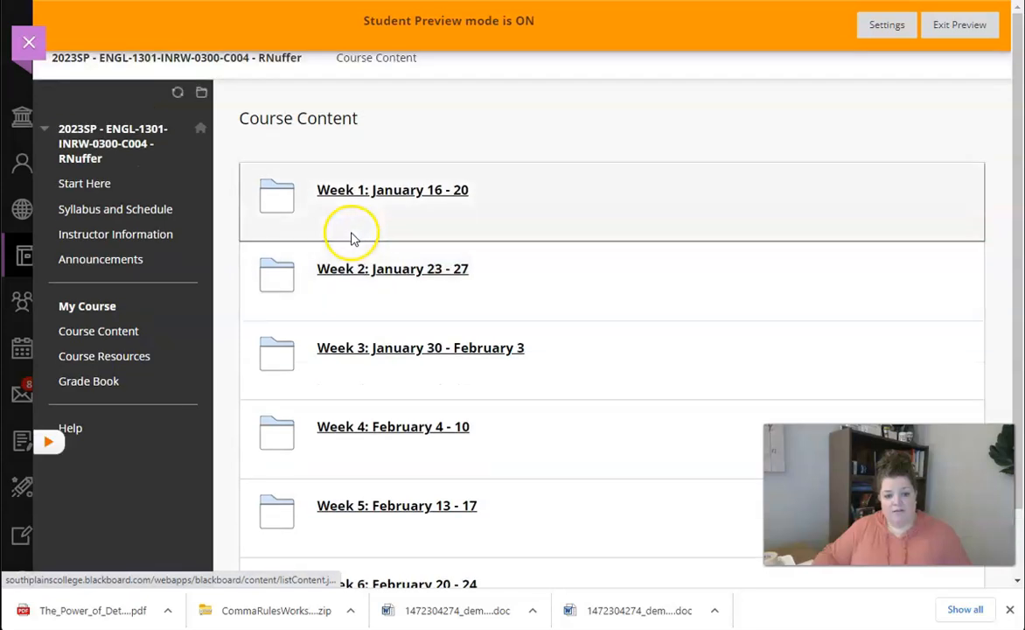
scroll(348, 229, down, 2)
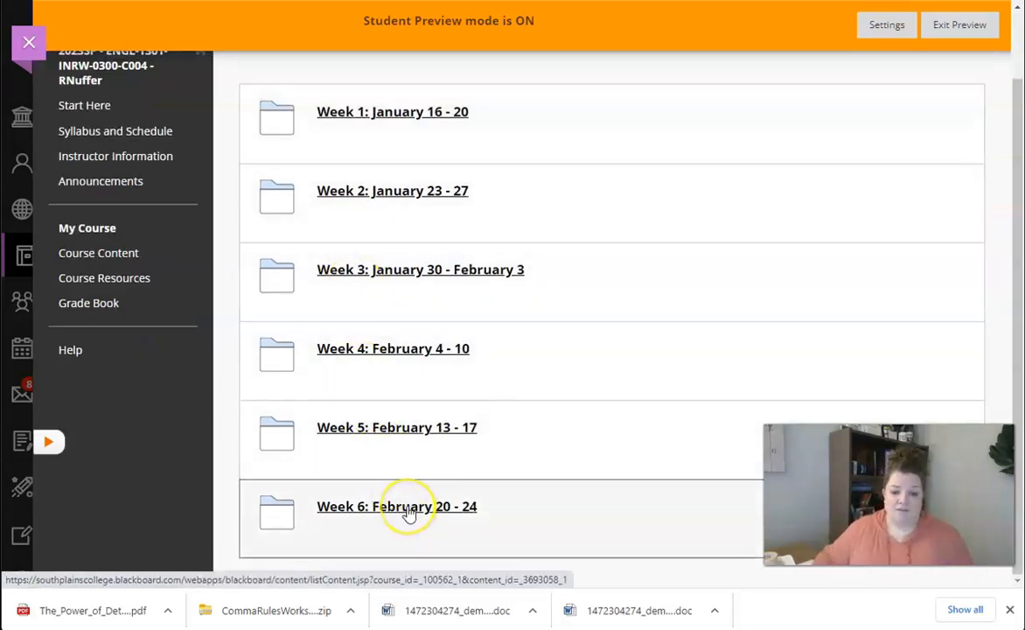
click(408, 513)
Open the Personal Narrative Rough Draft assignment at the end of the Week 6 content
scroll(407, 512, down, 8)
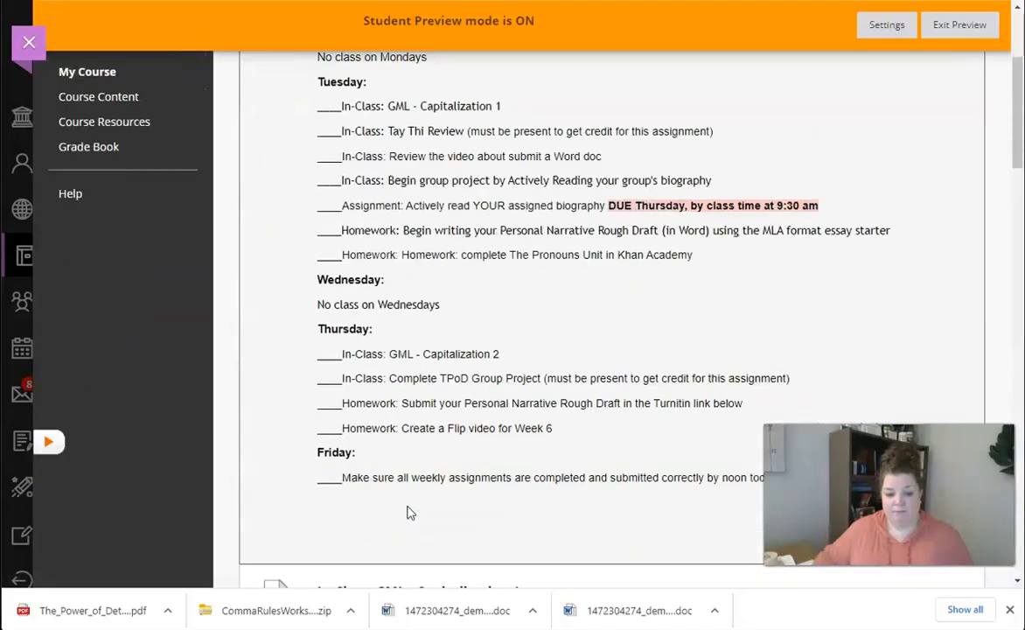
scroll(408, 507, down, 15)
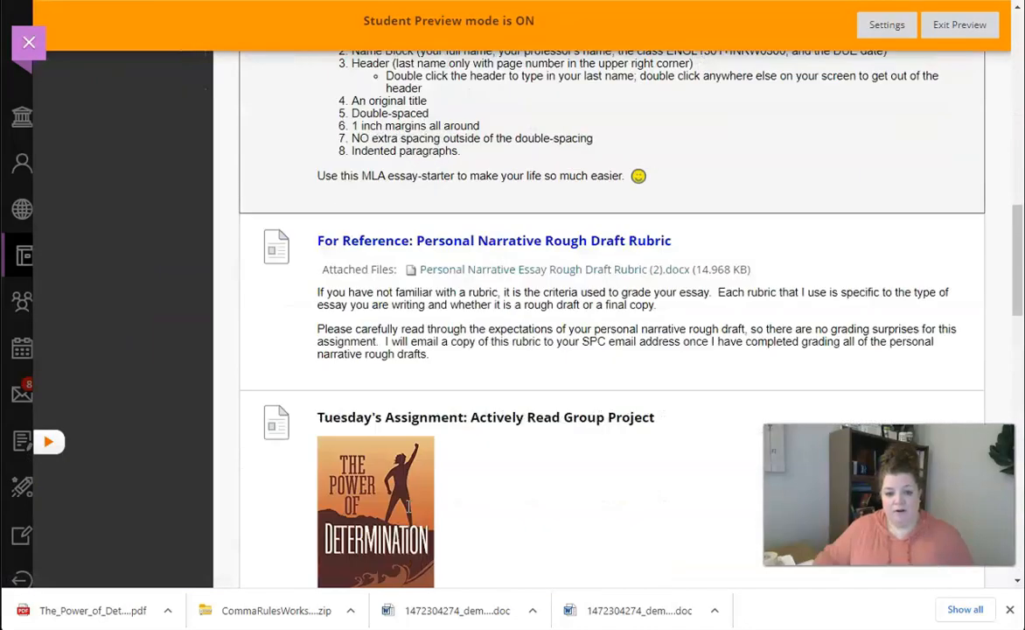
scroll(405, 515, down, 6)
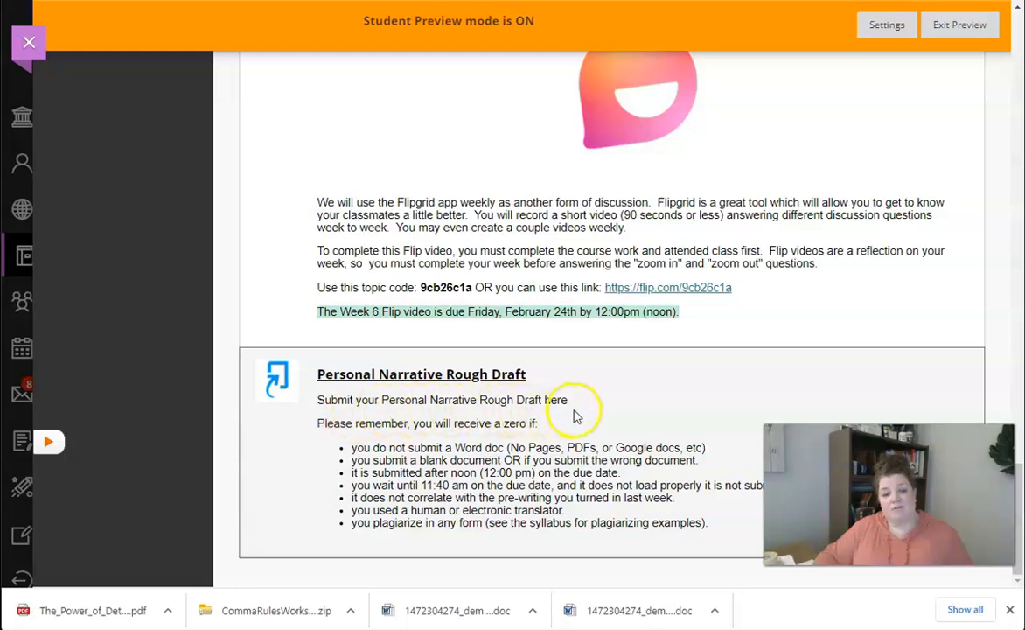
click(458, 375)
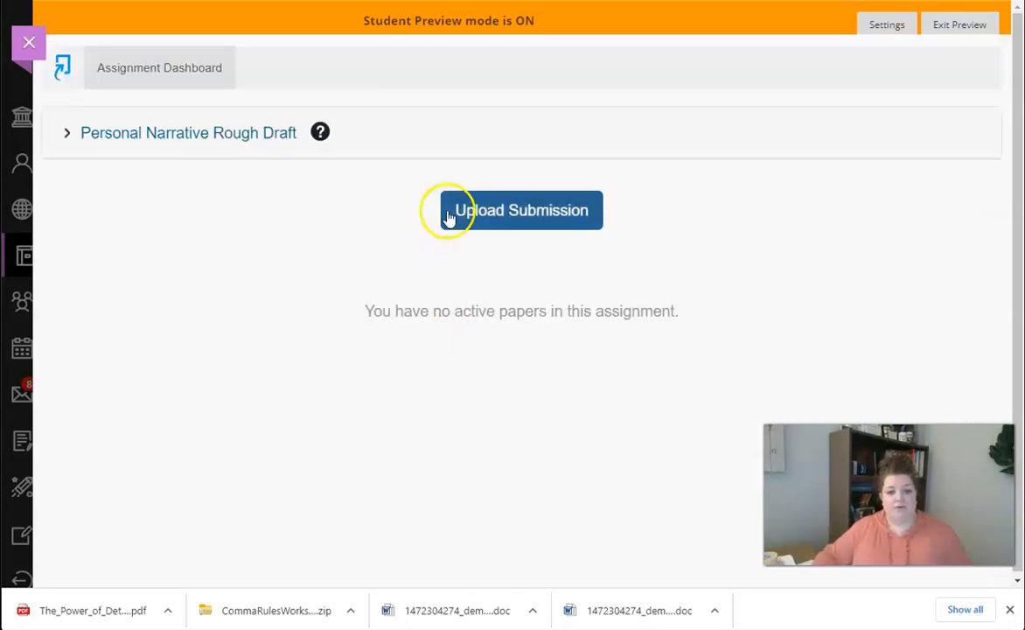
Start a new file submission with the title "Personal Narrative Rough Draft"
click(526, 213)
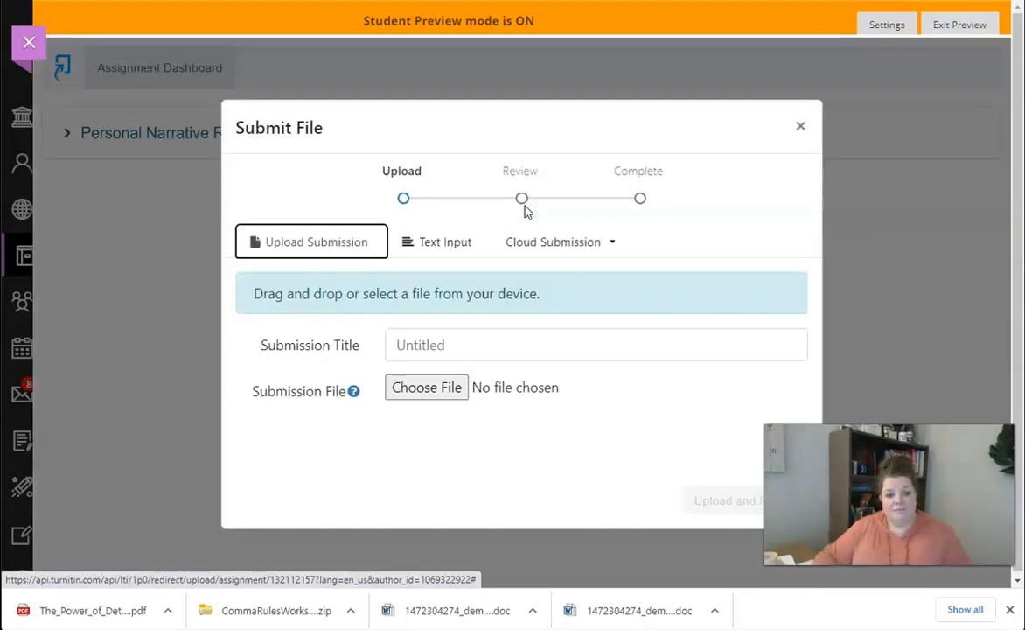
click(464, 337)
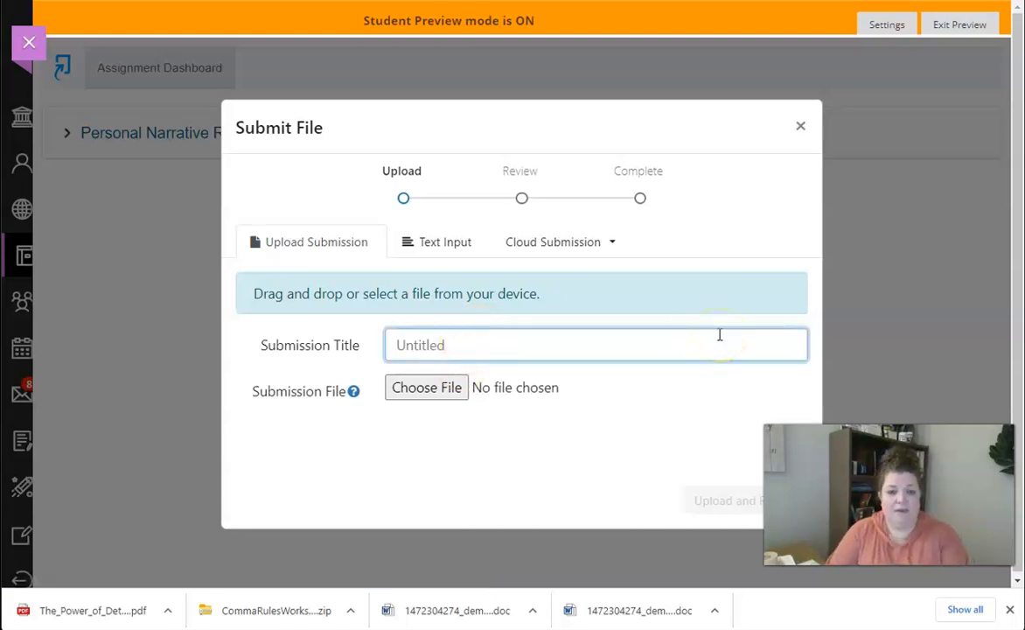
text(Personal Narrative)
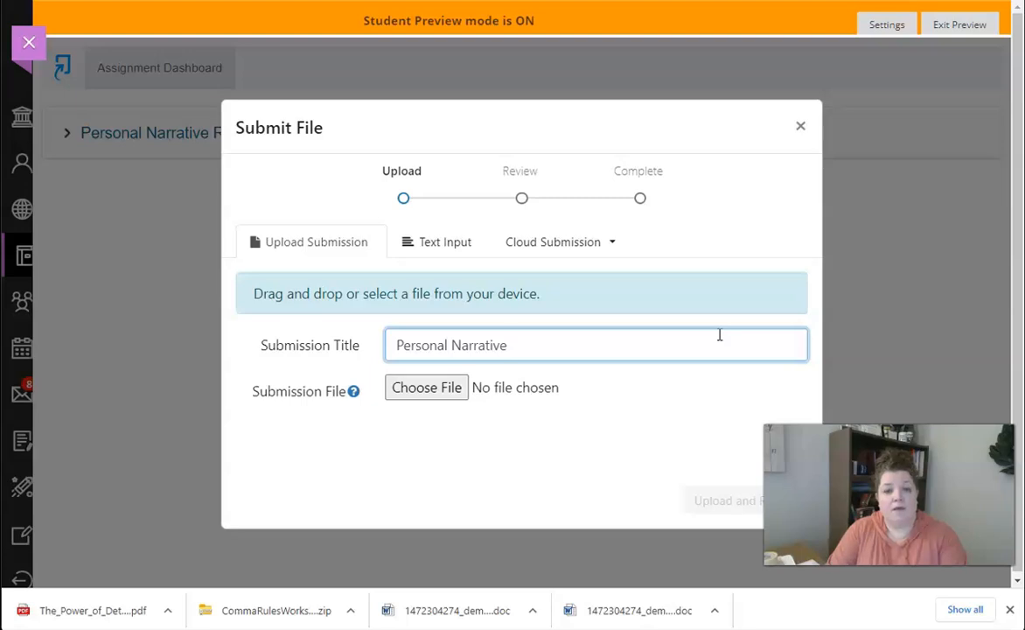
text(Rough D)
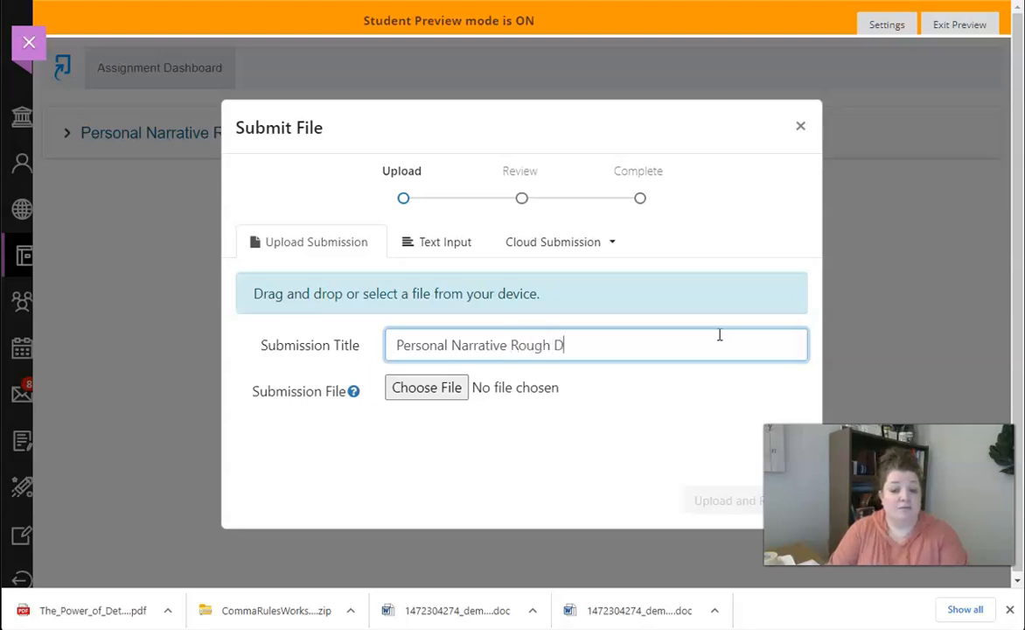
text(raft)
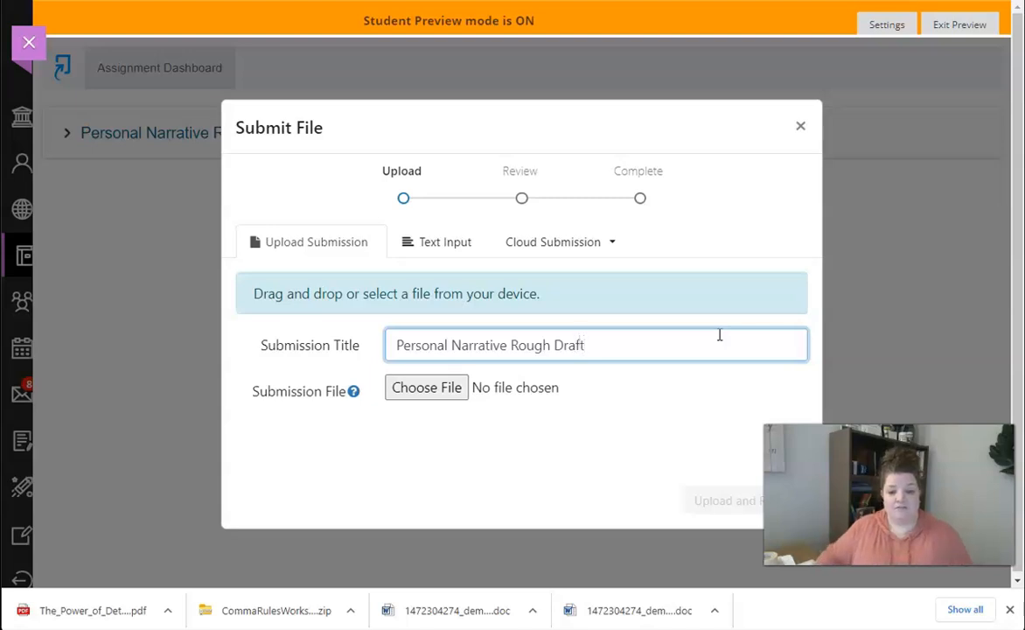
Choose OneDrive as the cloud source for the submission and accept the permissions requested by Turnitin
click(534, 245)
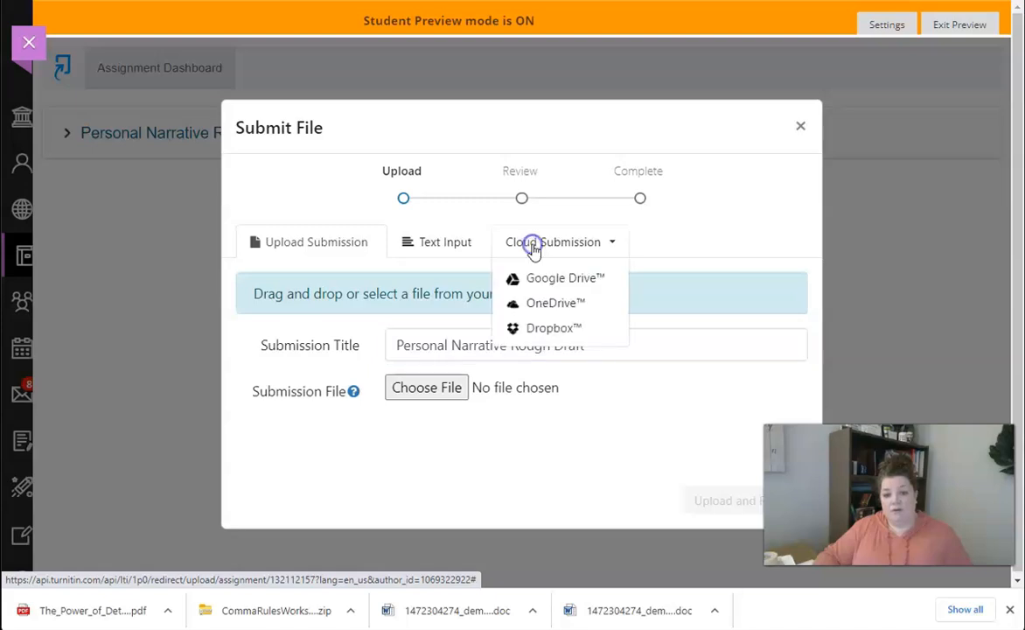
click(546, 304)
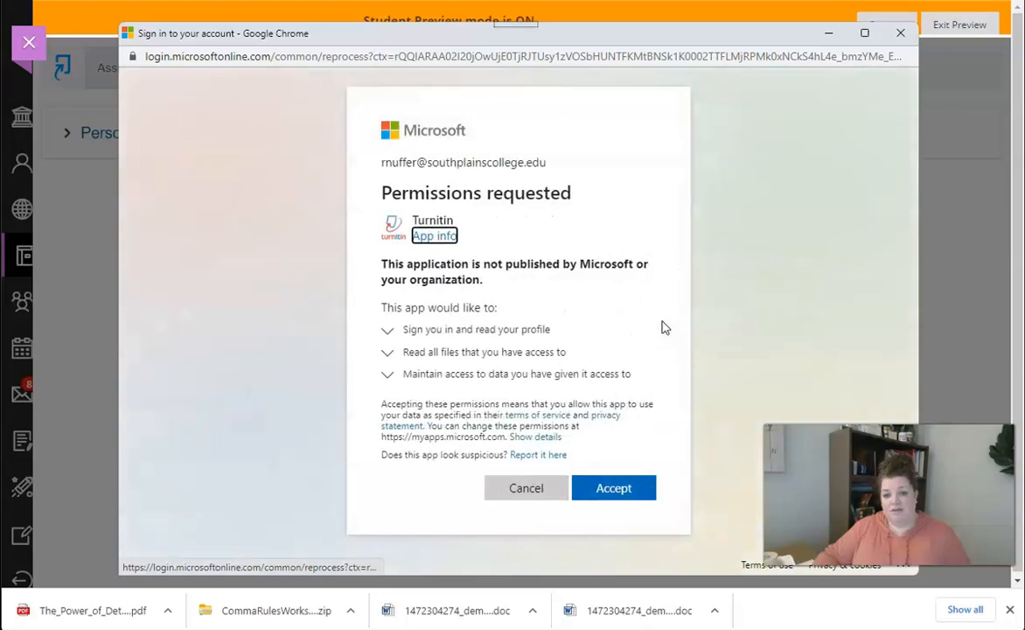
click(617, 491)
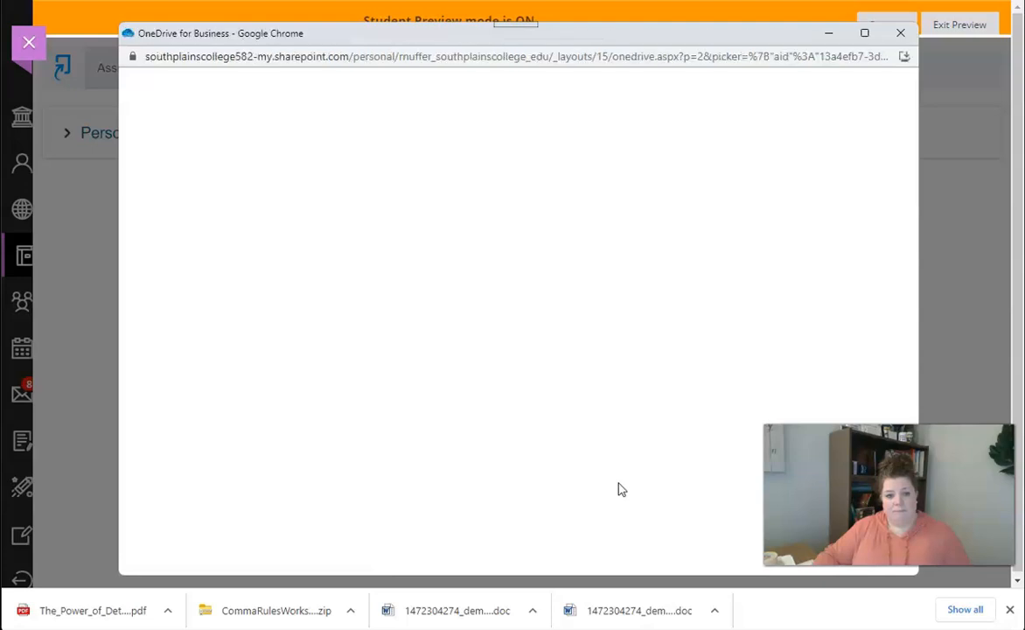
click(564, 404)
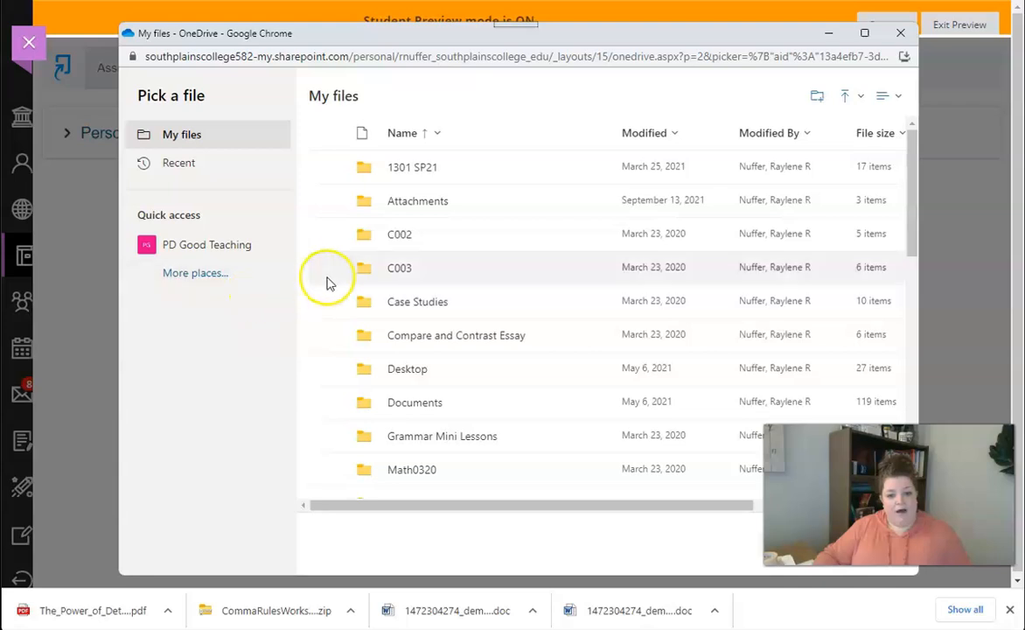
Look through the OneDrive Documents folder for the example essay file
click(429, 407)
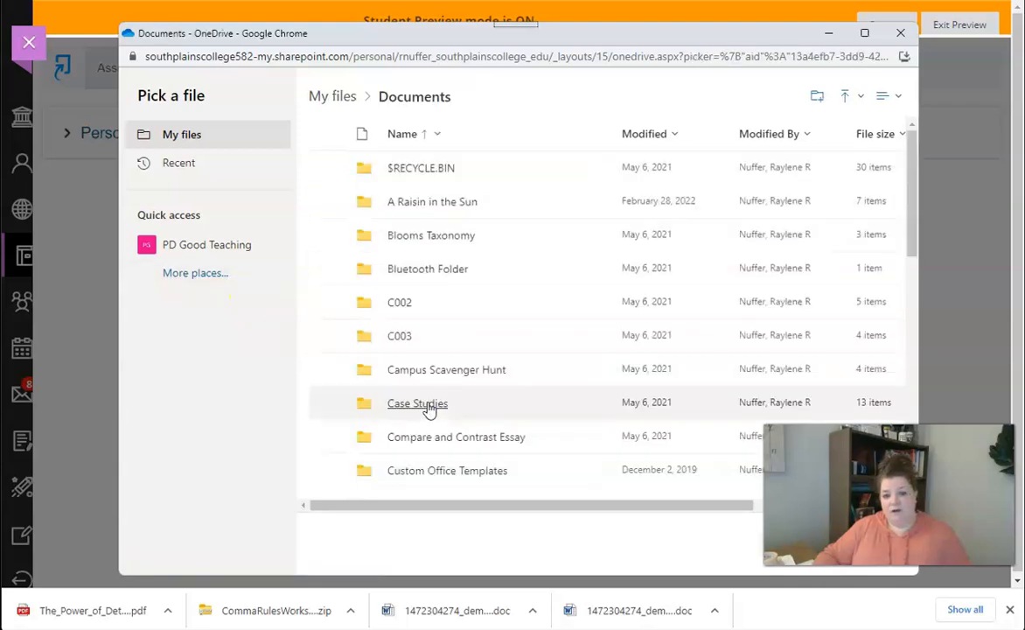
scroll(429, 409, down, 5)
scroll(428, 407, down, 7)
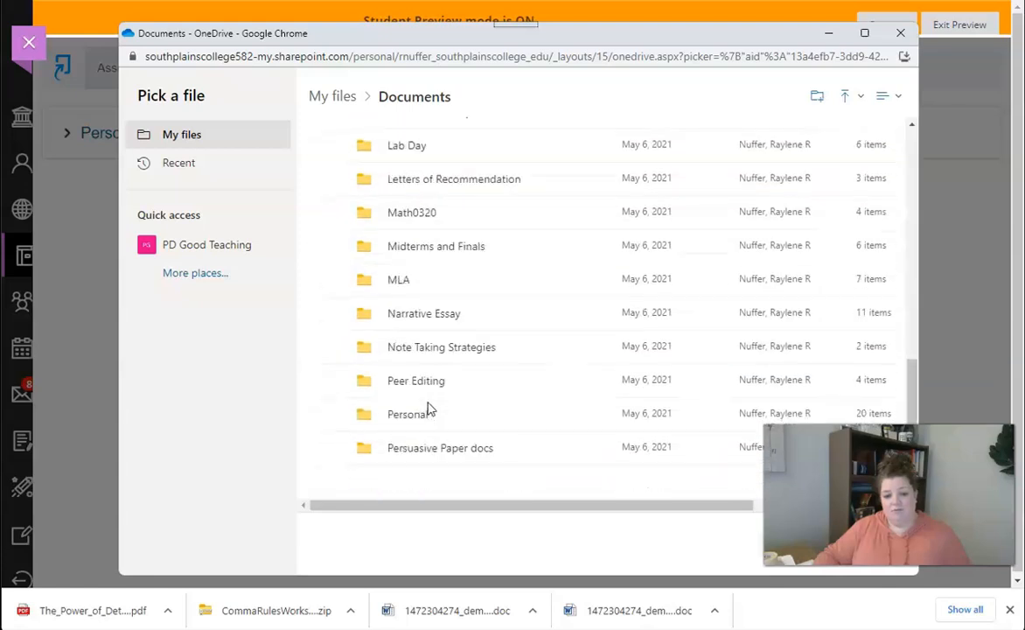
scroll(428, 408, down, 5)
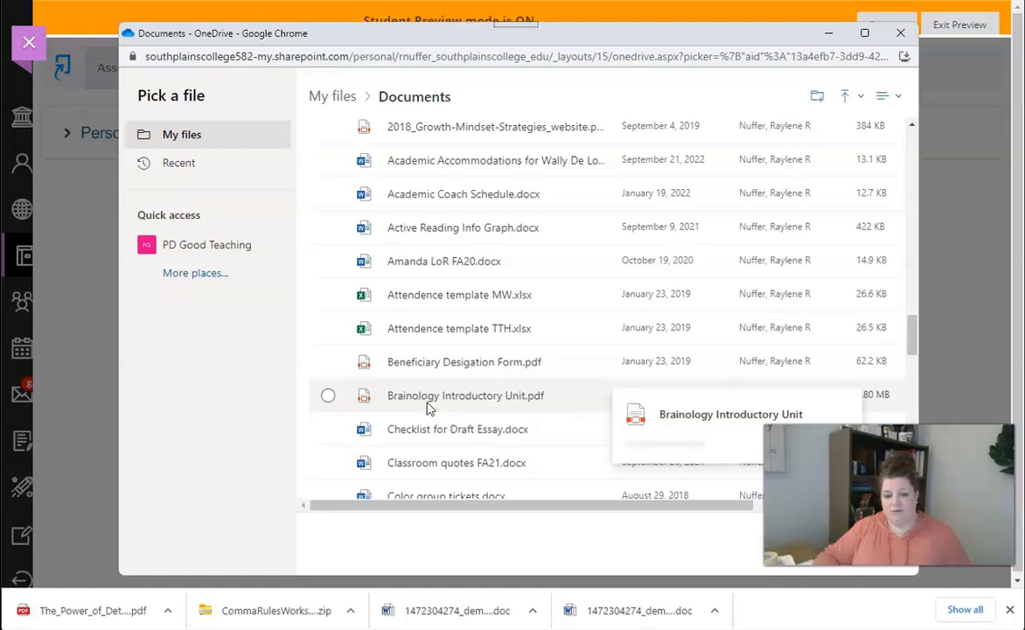
scroll(428, 409, down, 5)
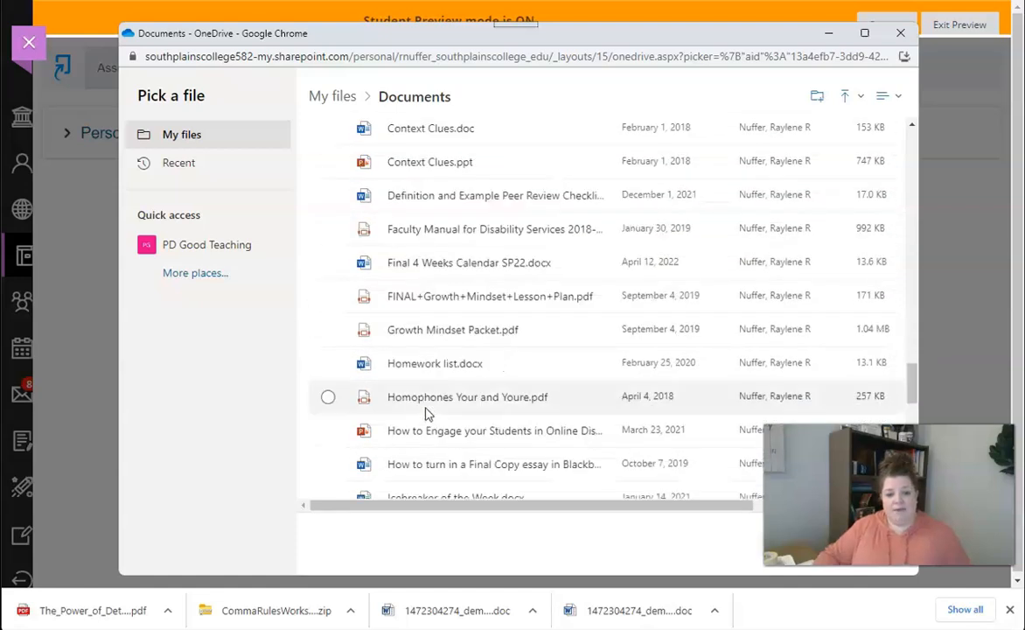
scroll(428, 413, down, 5)
scroll(426, 413, down, 2)
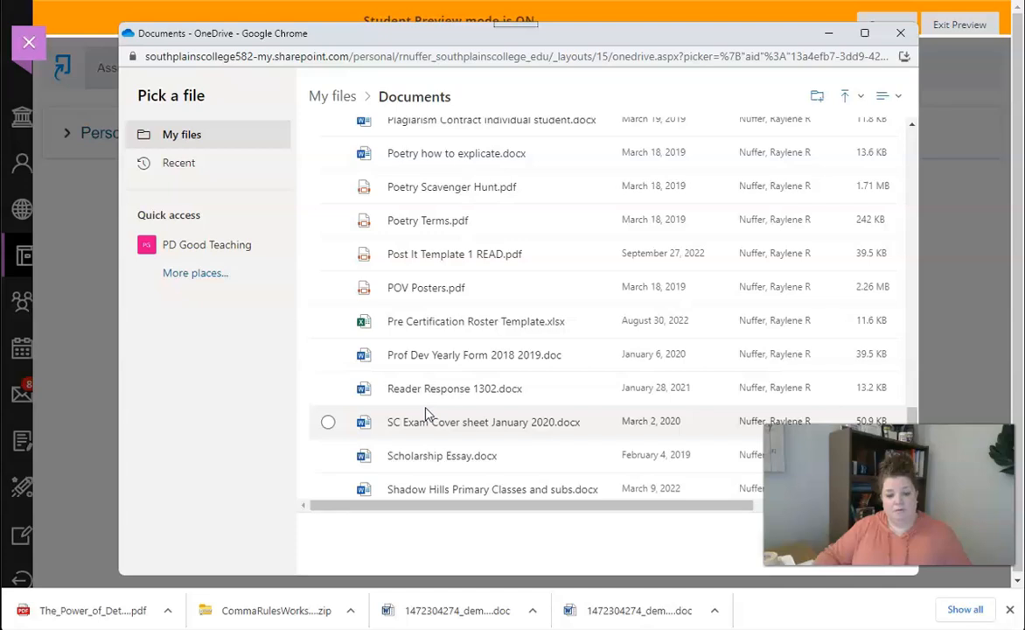
scroll(454, 359, up, 1)
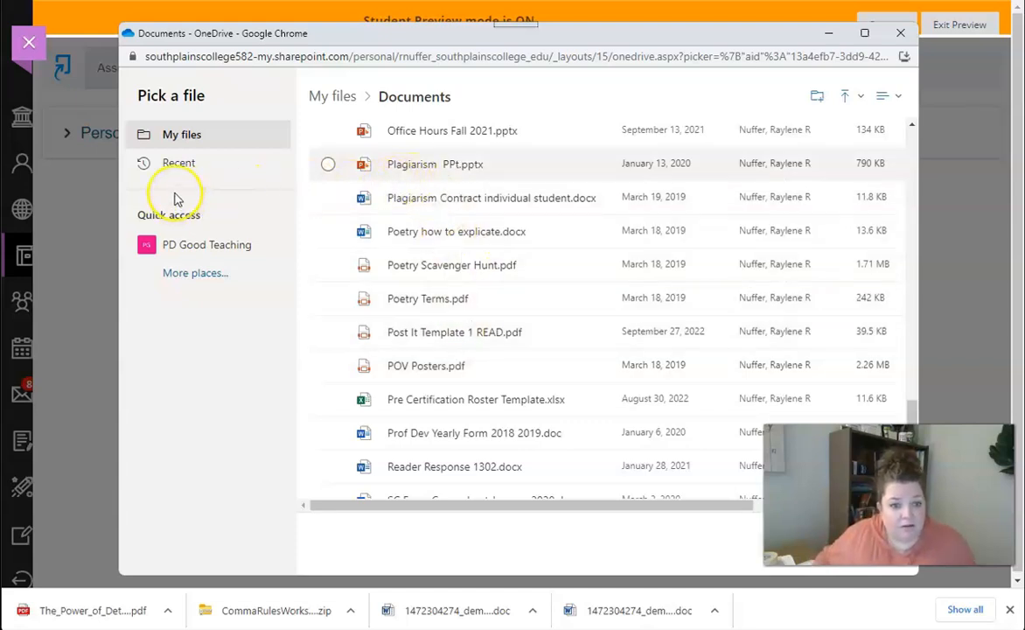
Pick PNRD Example Essay.docx from the recent OneDrive files and upload it to the submission
click(179, 163)
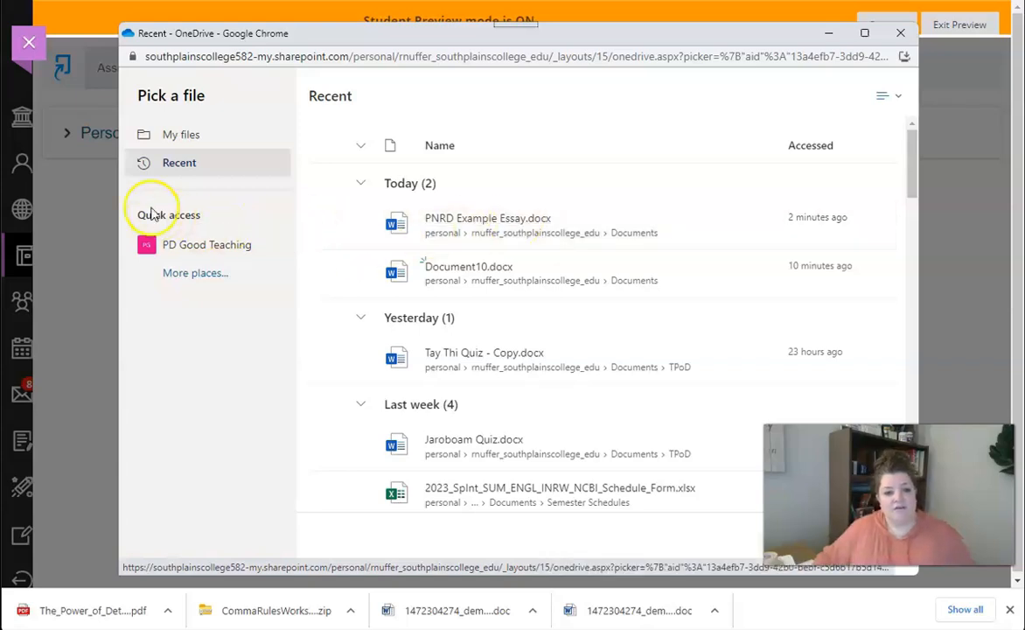
click(168, 135)
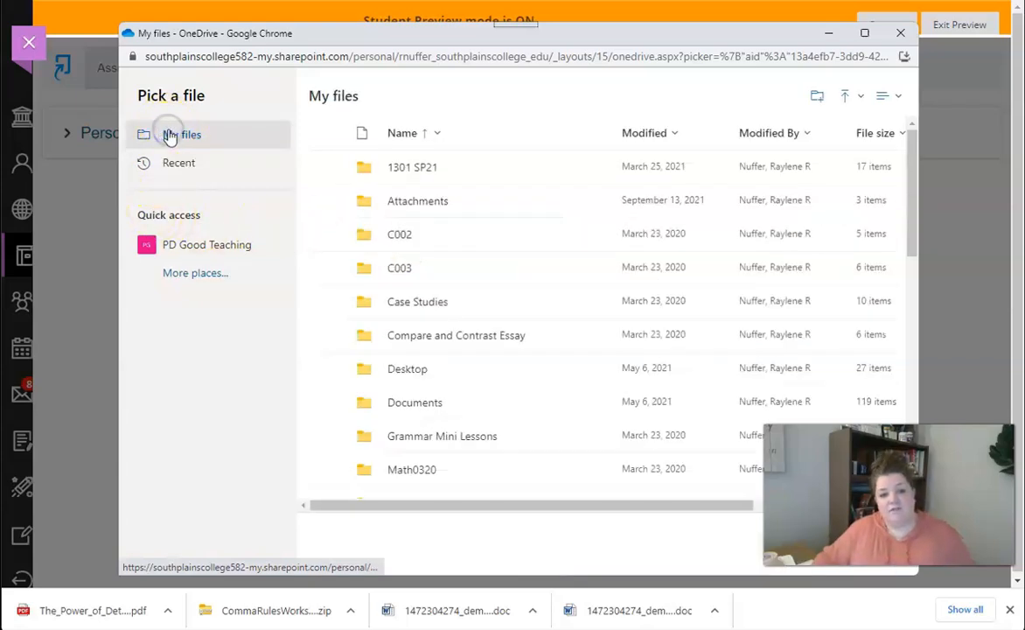
click(181, 166)
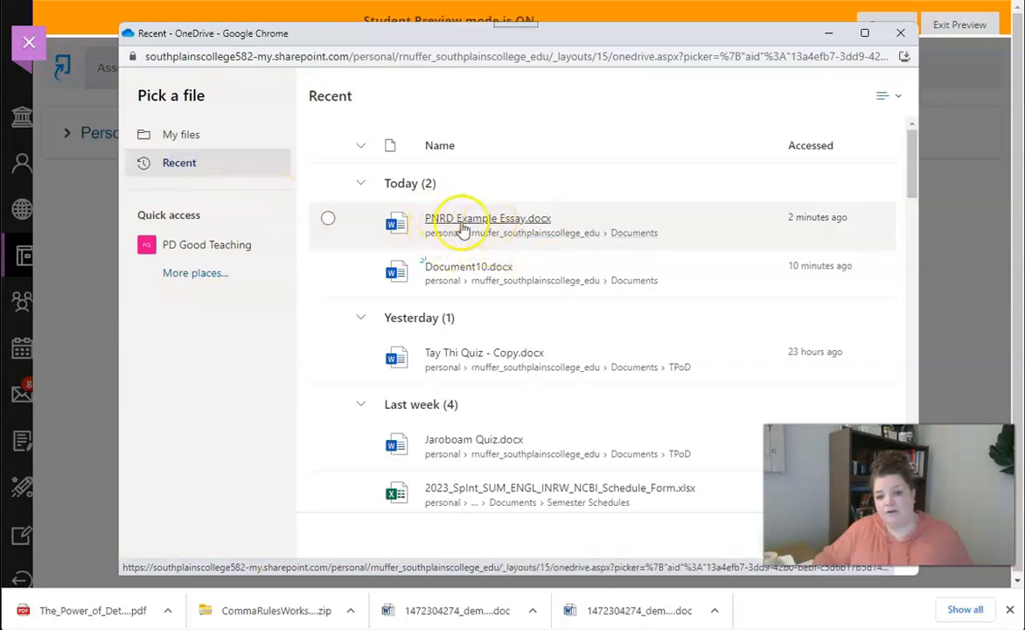
click(400, 228)
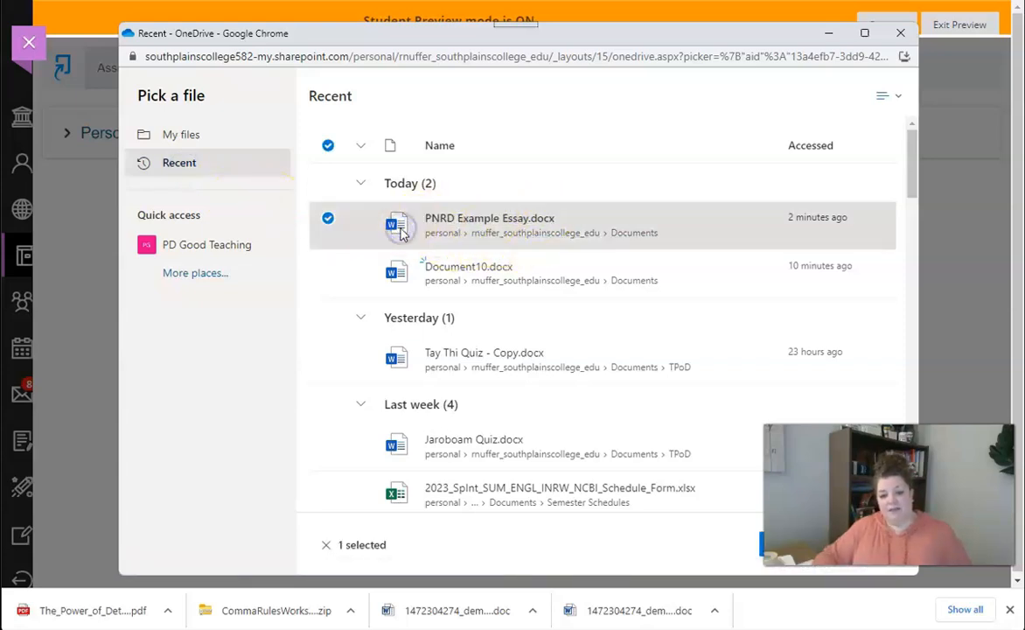
drag(889, 495, 865, 332)
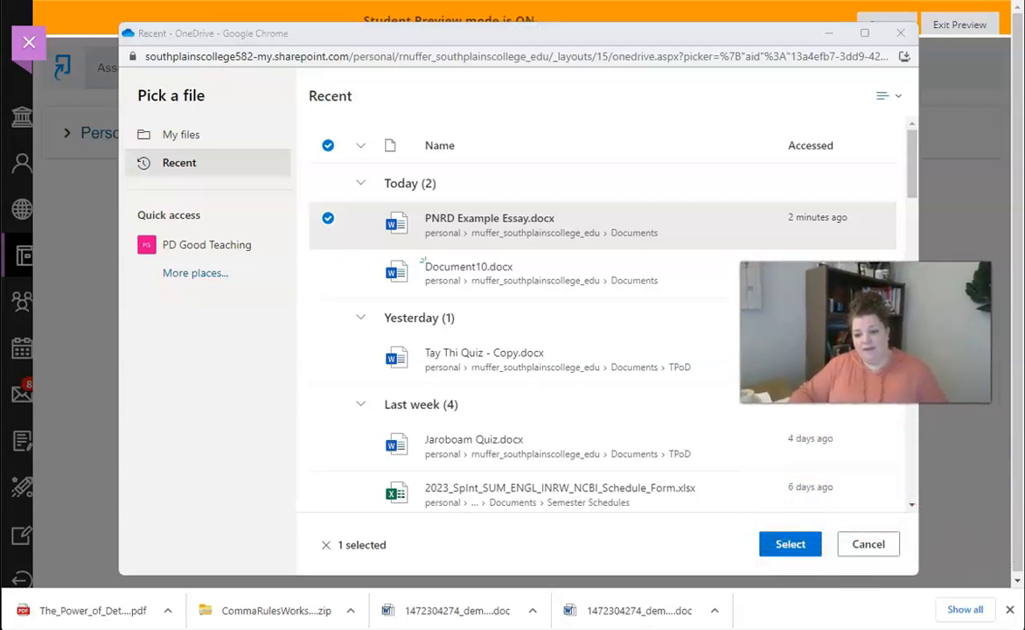
click(791, 545)
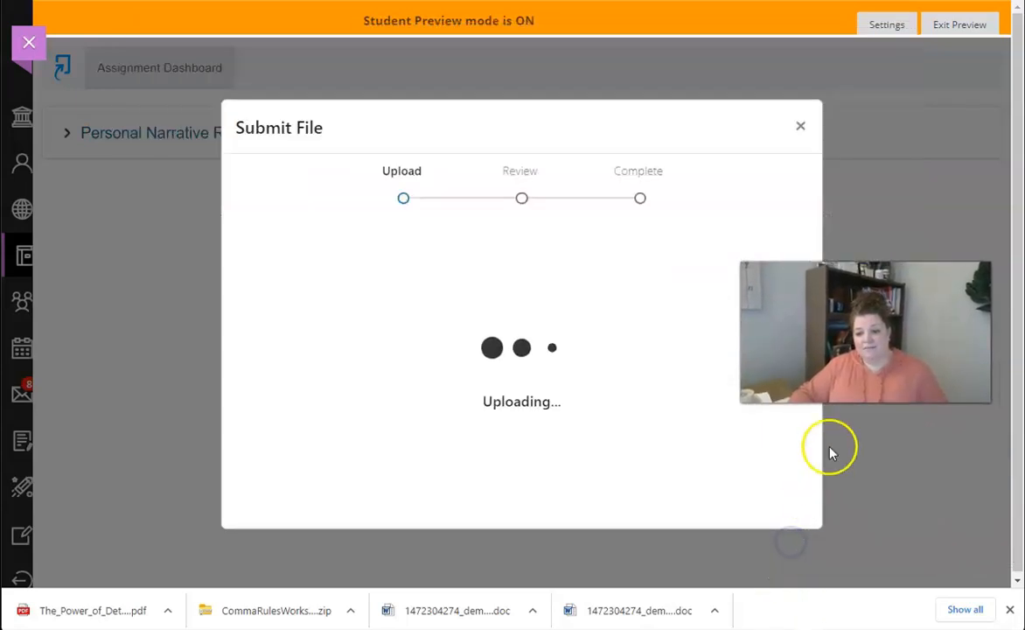
Submit the uploaded PNRD Example Essay.docx to Turnitin from the review stage
drag(866, 332, 881, 517)
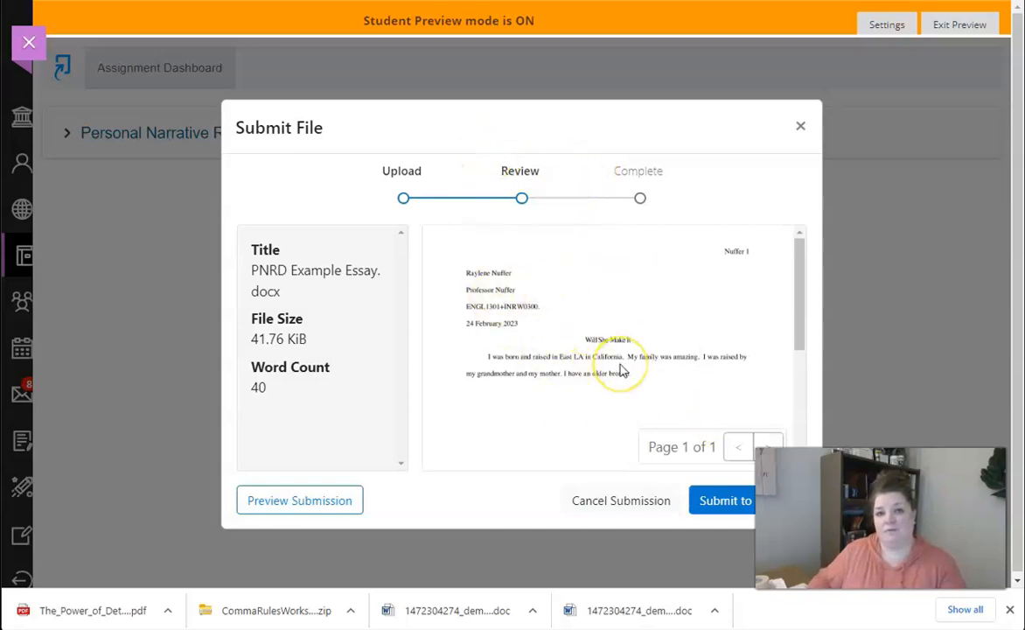
click(733, 516)
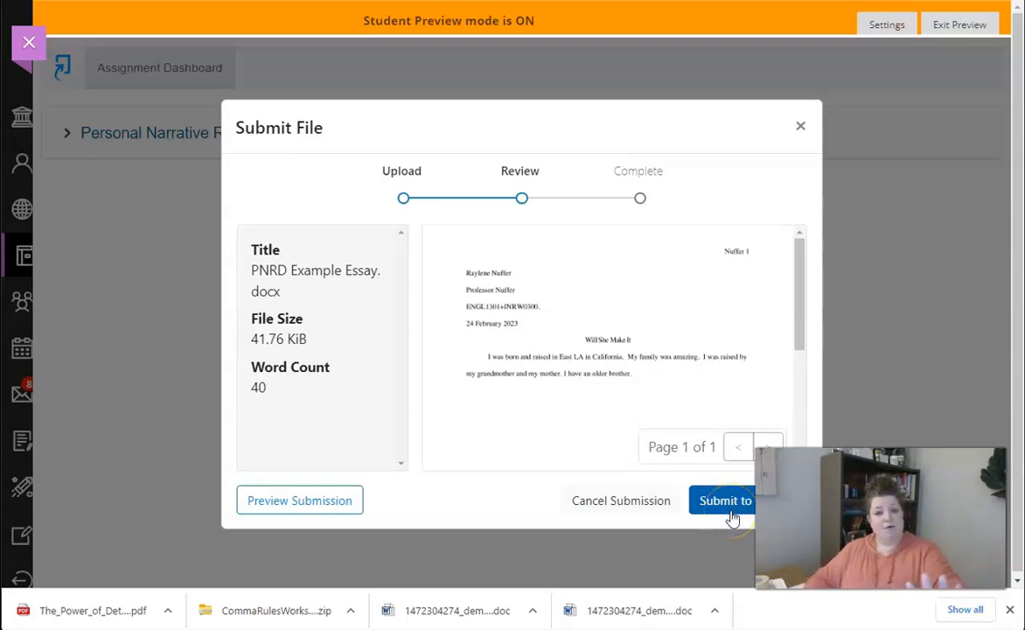